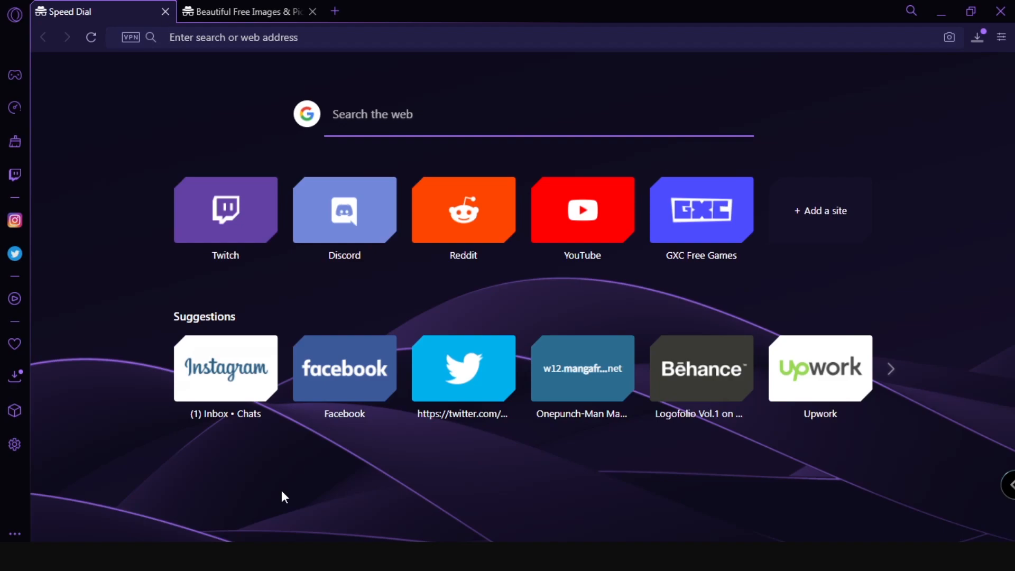
Search the web for "Daarken brush pack" and get the Daarken Brushes Full Set from the Enliighten brushes page.
text(Daarken bru)
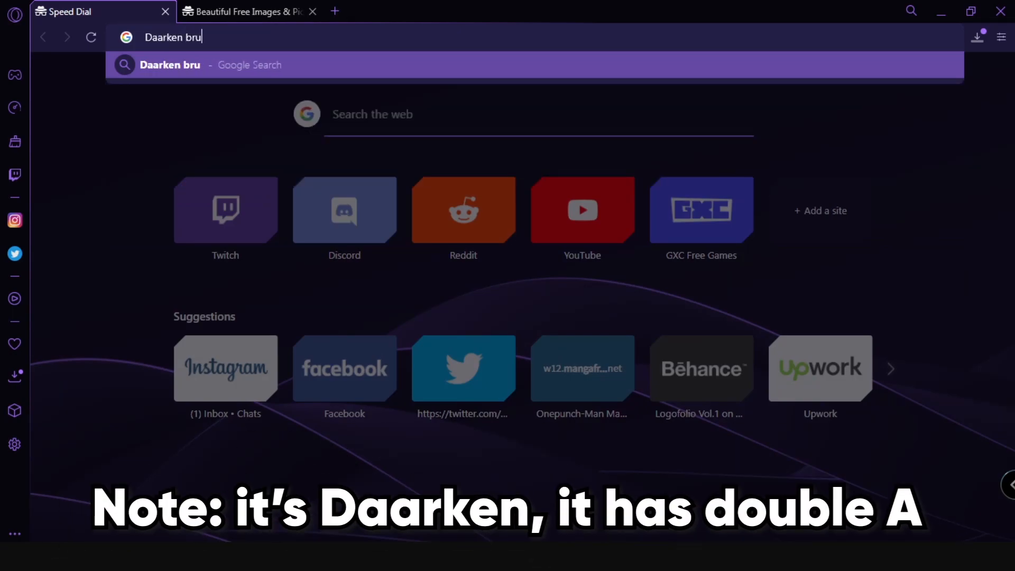
text(sh pack)
key(Return)
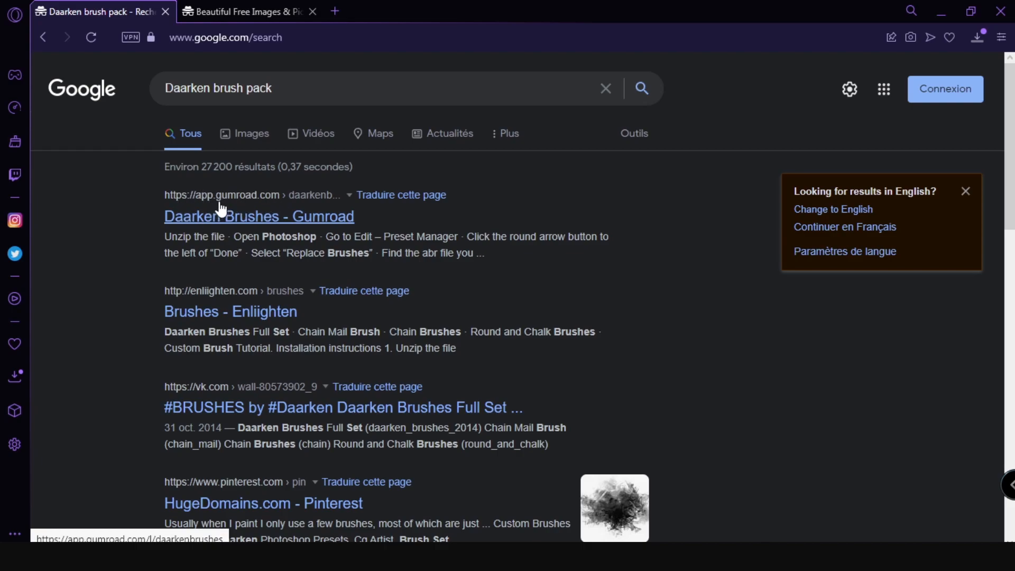
click(239, 317)
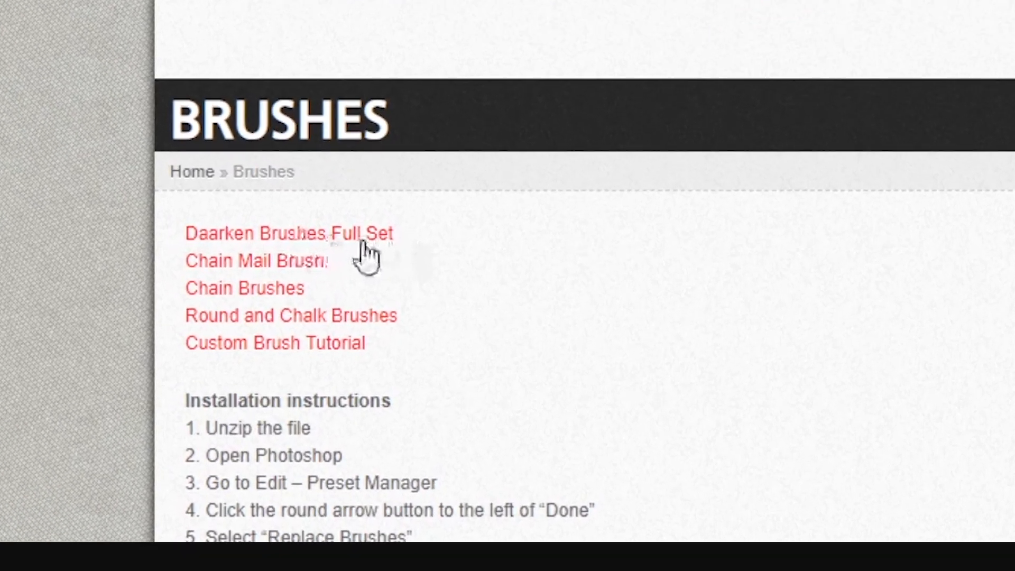
click(359, 238)
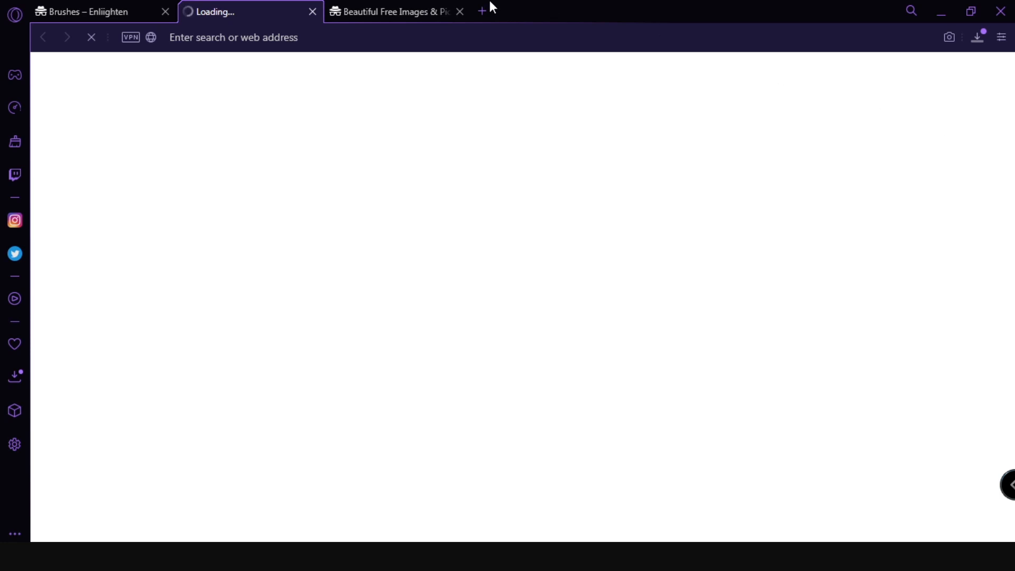
click(312, 11)
Search Unsplash for "neon person" photos.
click(275, 7)
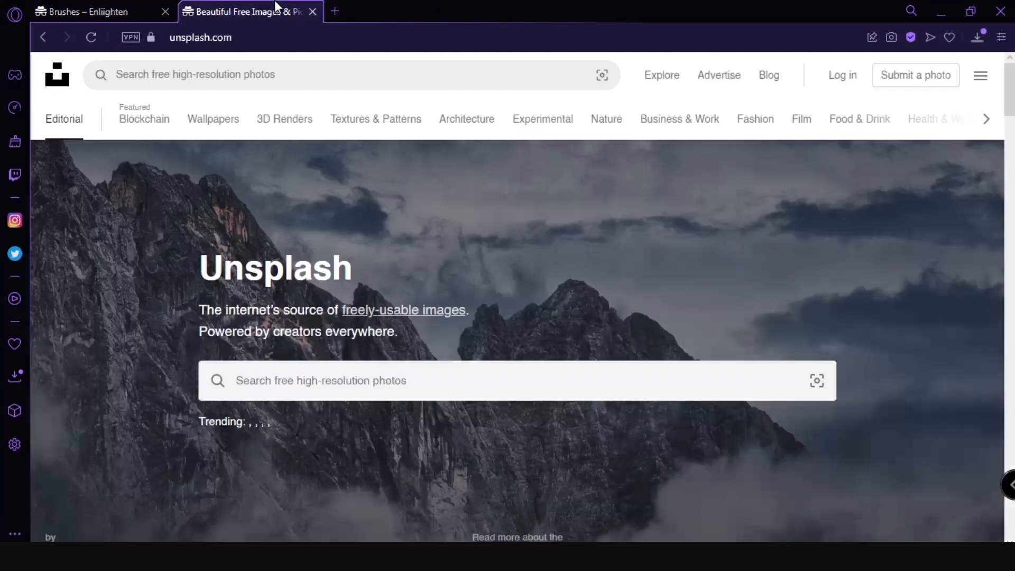
click(285, 83)
text(ne)
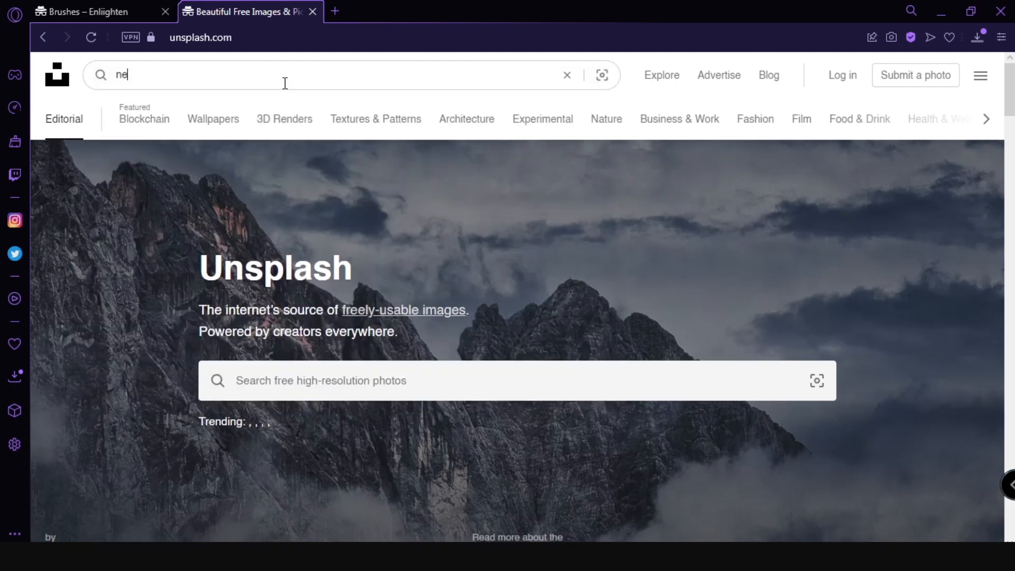
text(on person)
key(Return)
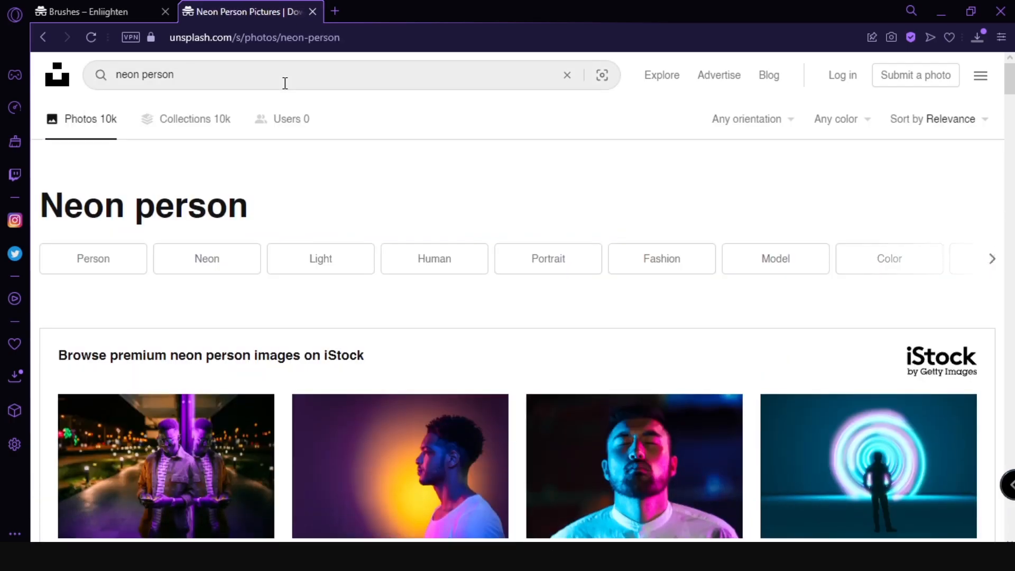
Browse the neon person photos and open the one of the man in glasses beside the glowing red Japanese sign.
scroll(410, 302, down, 12)
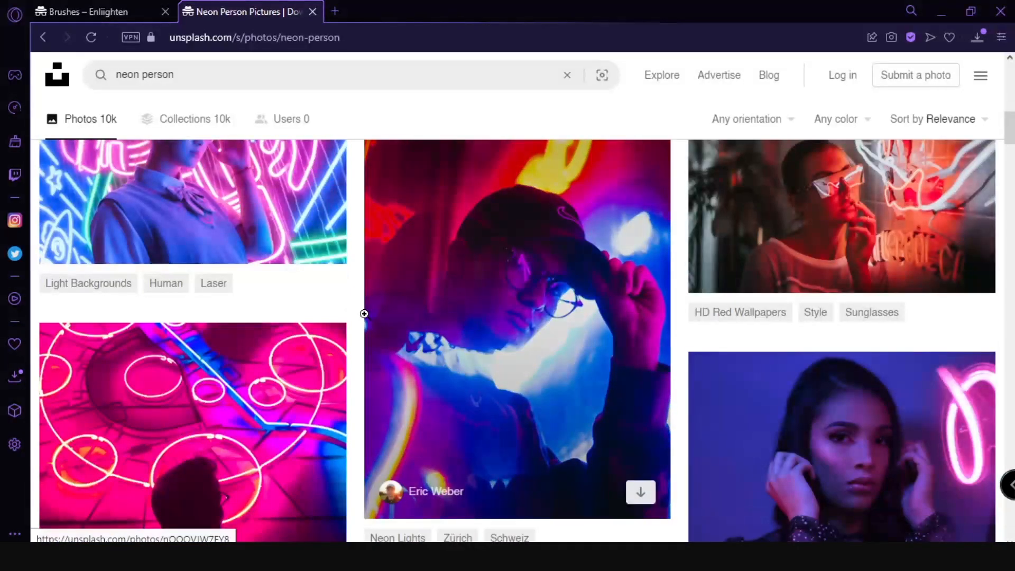
scroll(358, 319, down, 8)
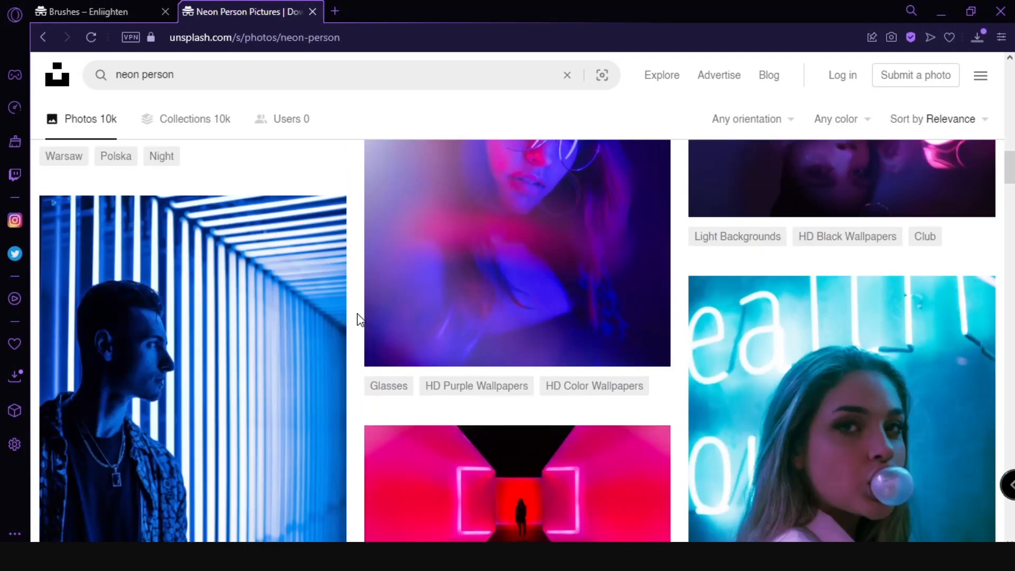
scroll(359, 319, down, 10)
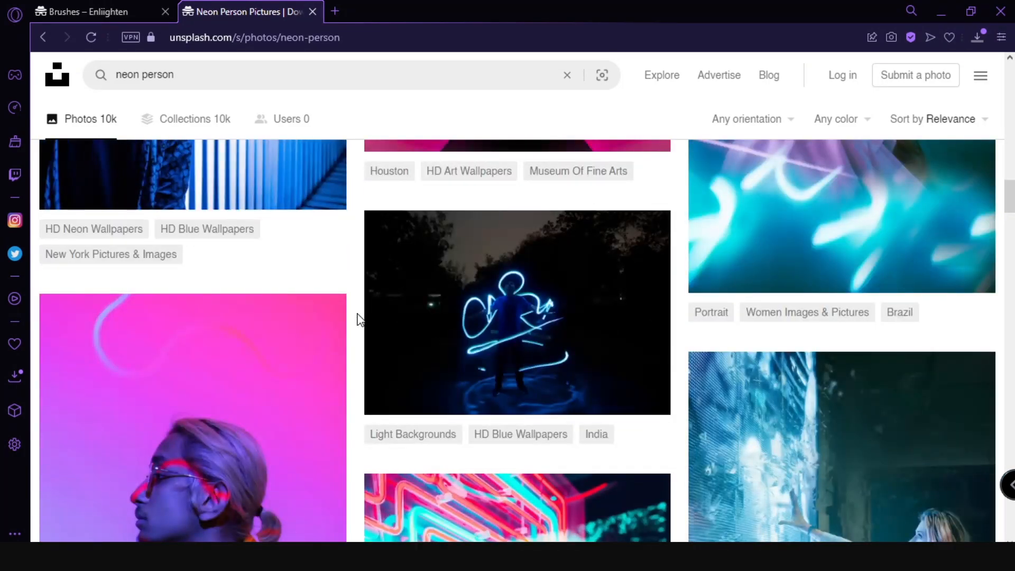
scroll(359, 319, down, 15)
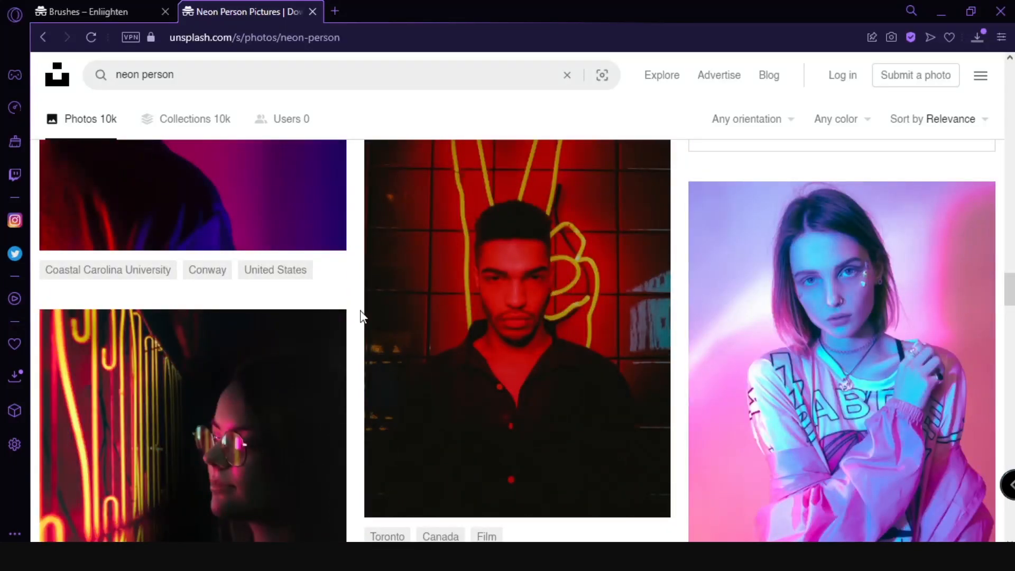
scroll(362, 316, down, 12)
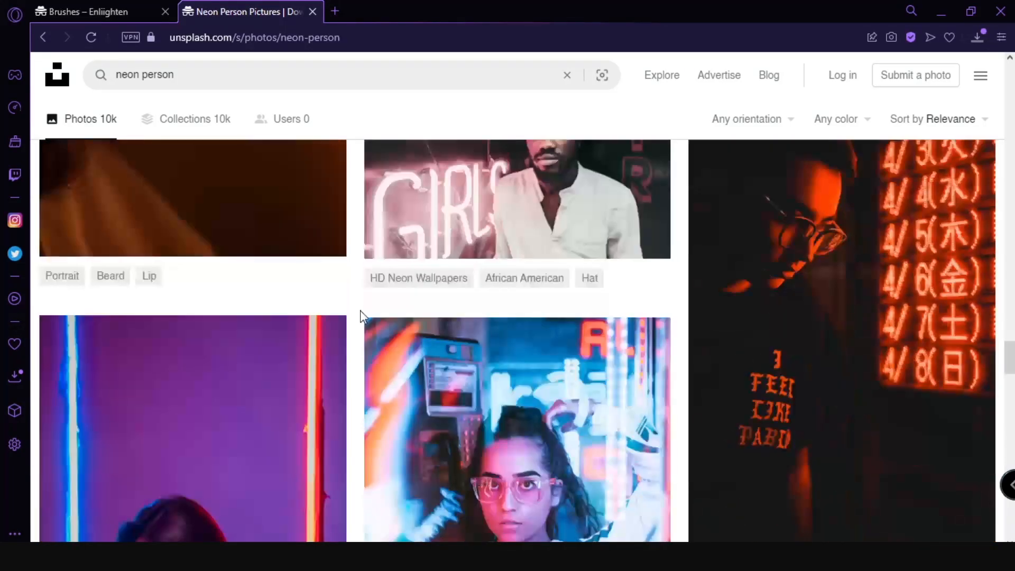
click(946, 356)
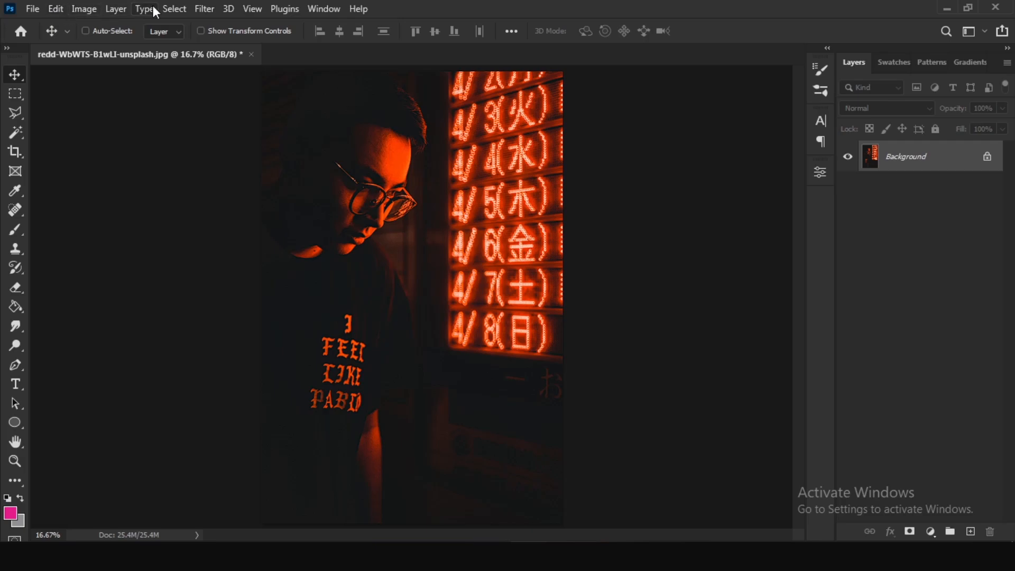
Show the History panel in the Photoshop workspace.
click(323, 9)
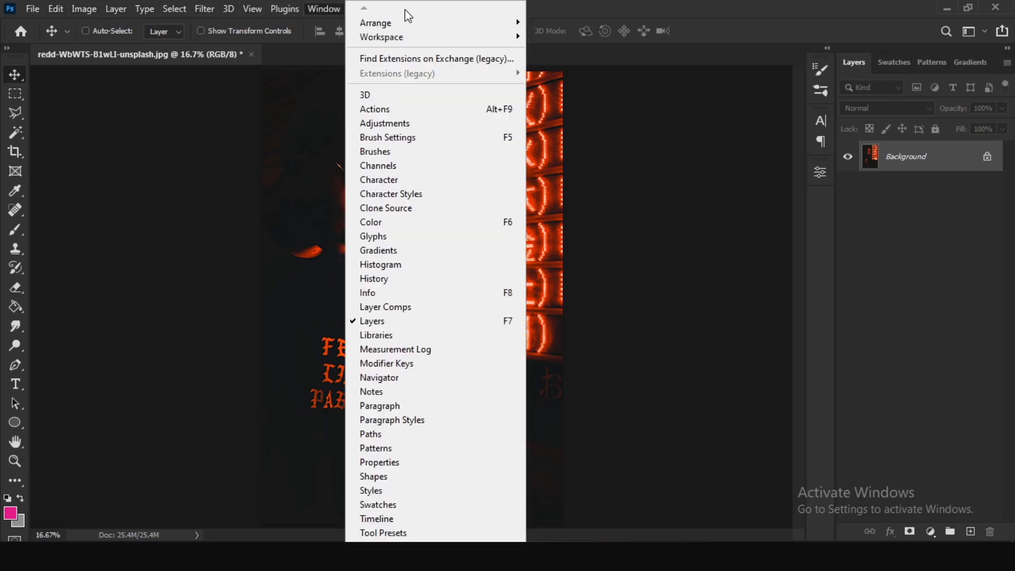
click(398, 278)
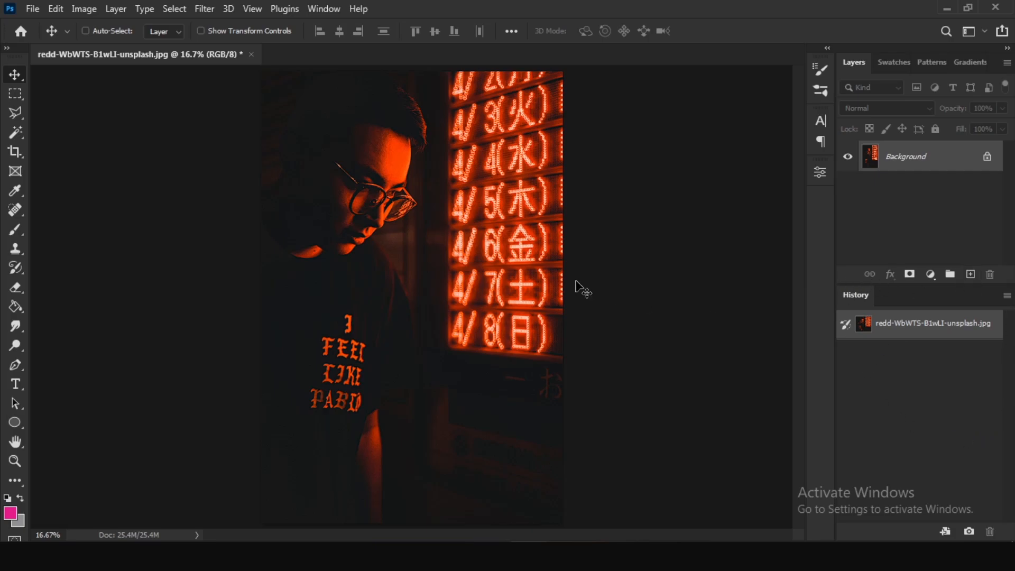
Look up the Import Brushes command in the Brush tool's preset options, then return to the Move tool.
click(17, 232)
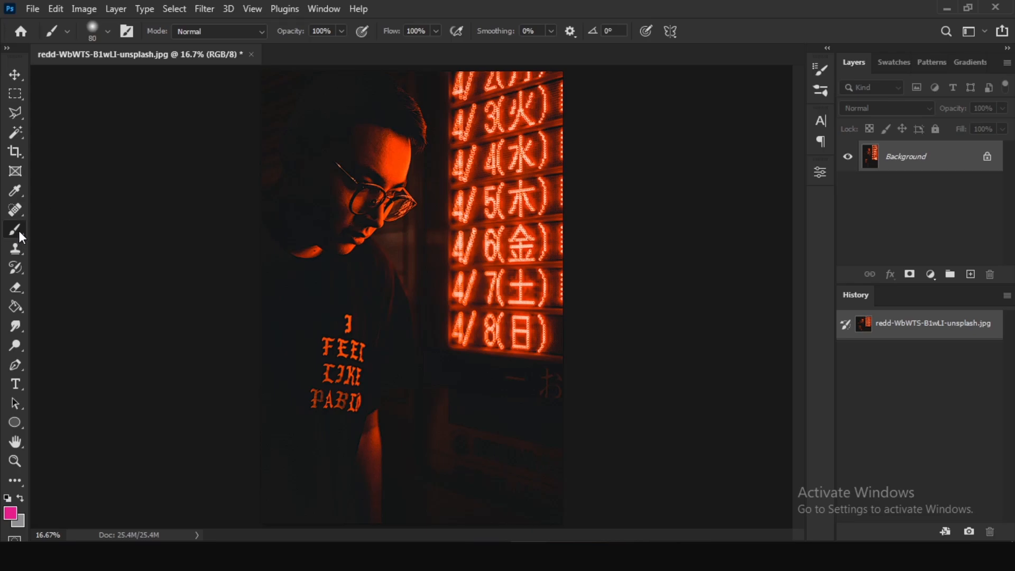
right_click(413, 192)
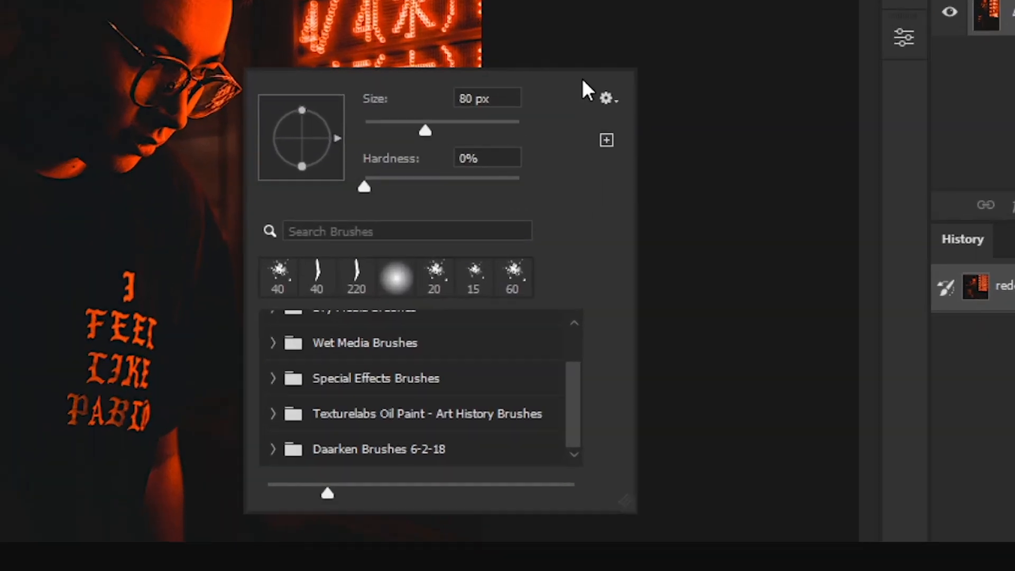
click(640, 209)
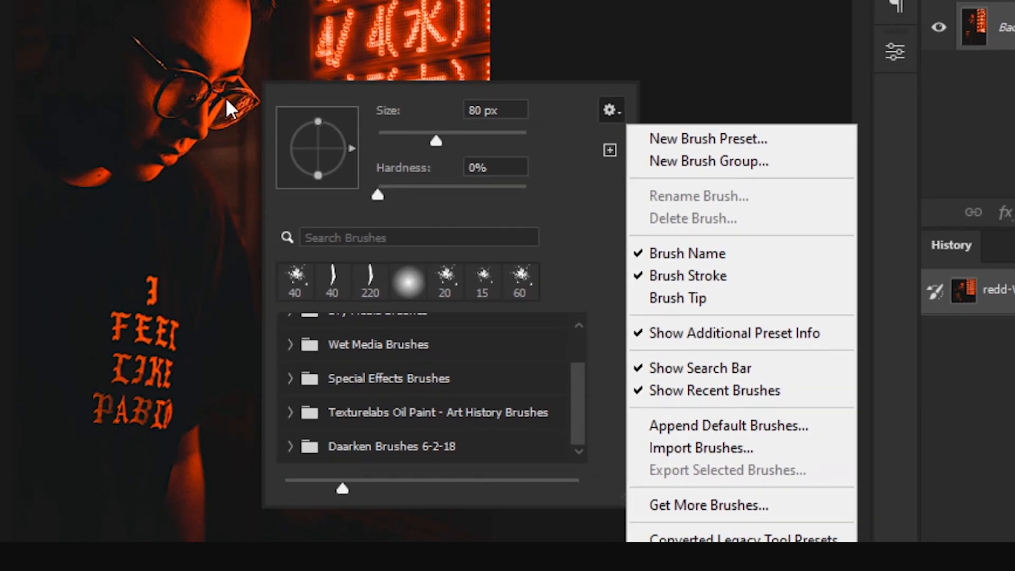
click(7, 70)
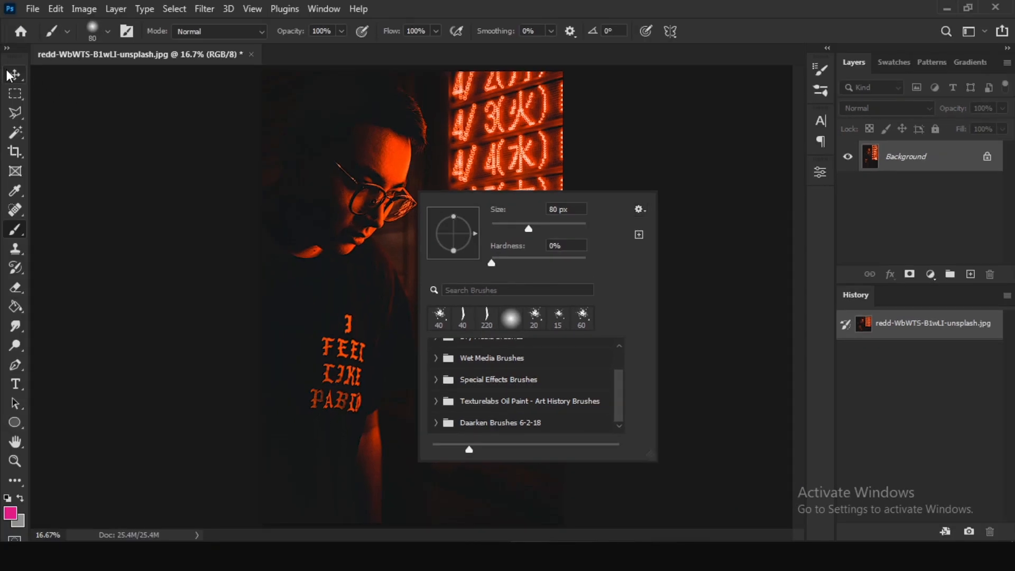
click(8, 72)
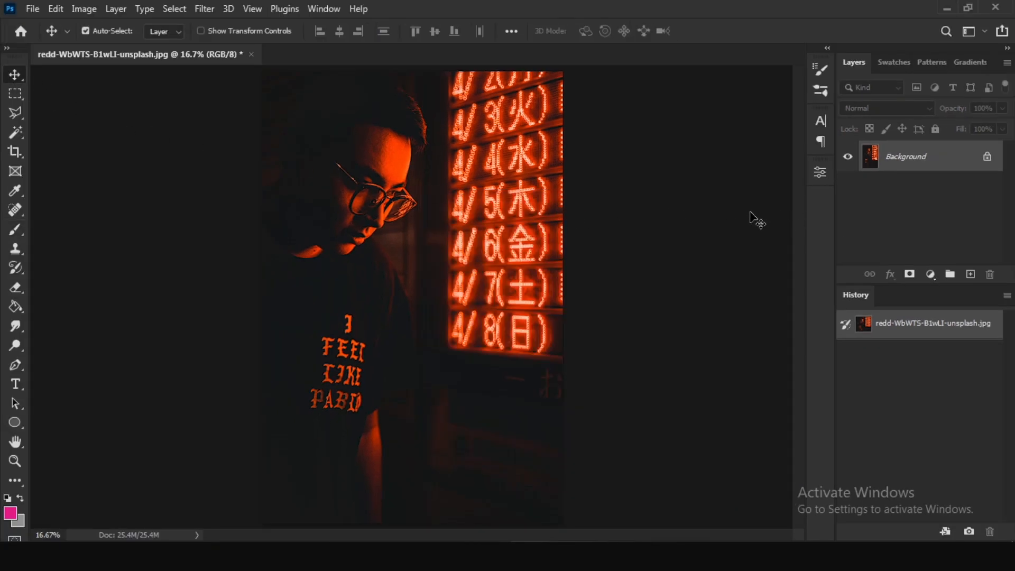
Desaturate the Background photo and activate the Art History Brush.
key(ctrl+shift+u)
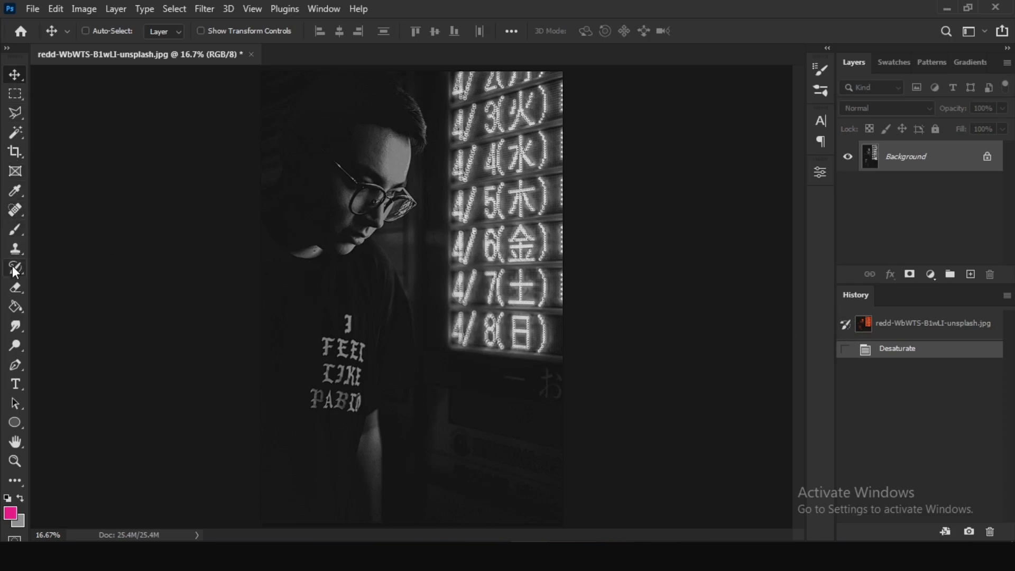
drag(11, 269, 63, 278)
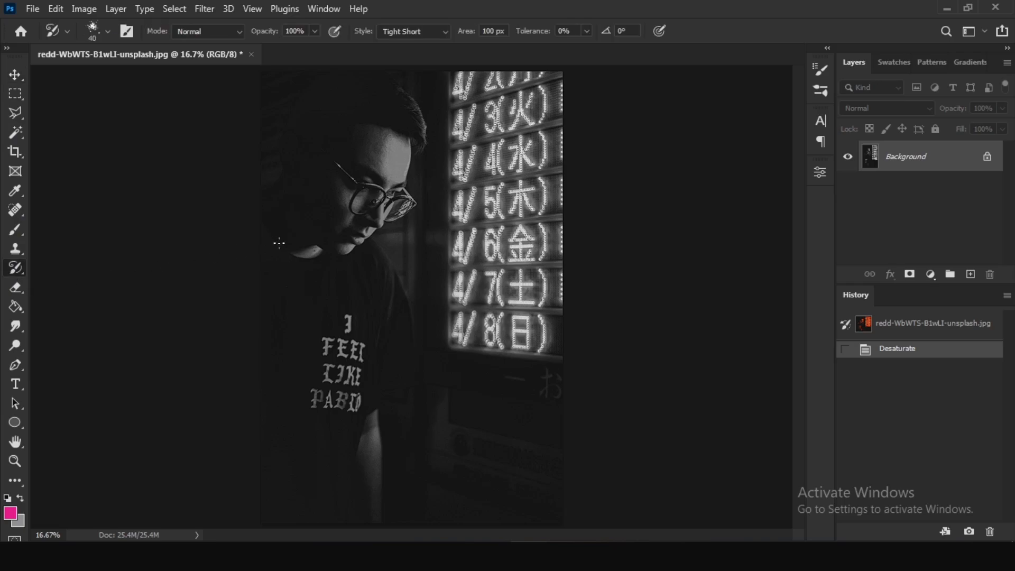
Choose Sampled Brush 40 1 at 220 px from the Basic group of Daarken Brushes 6-2-18.
right_click(345, 224)
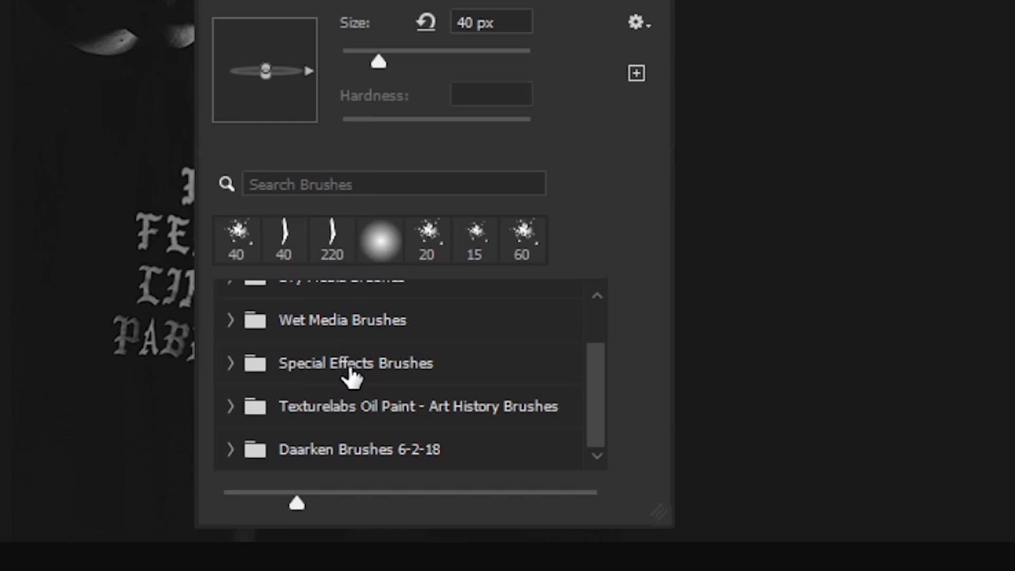
click(273, 465)
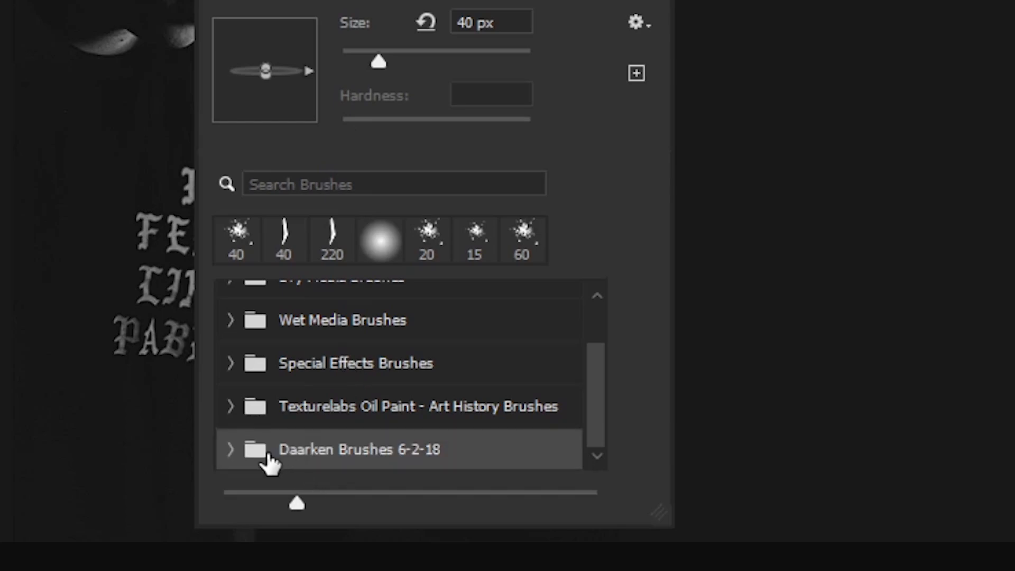
click(231, 449)
scroll(296, 423, down, 1)
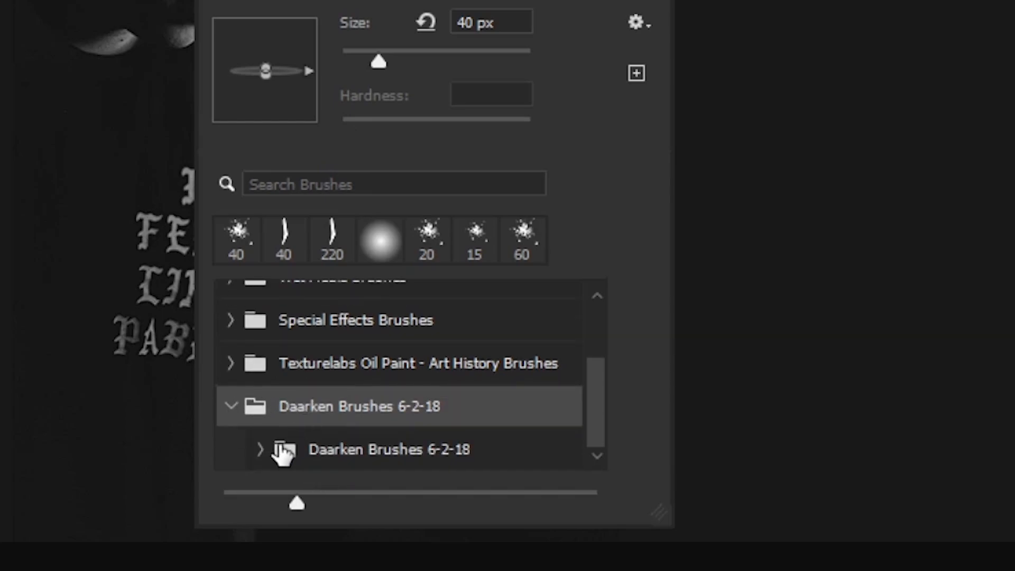
click(260, 450)
scroll(319, 443, down, 3)
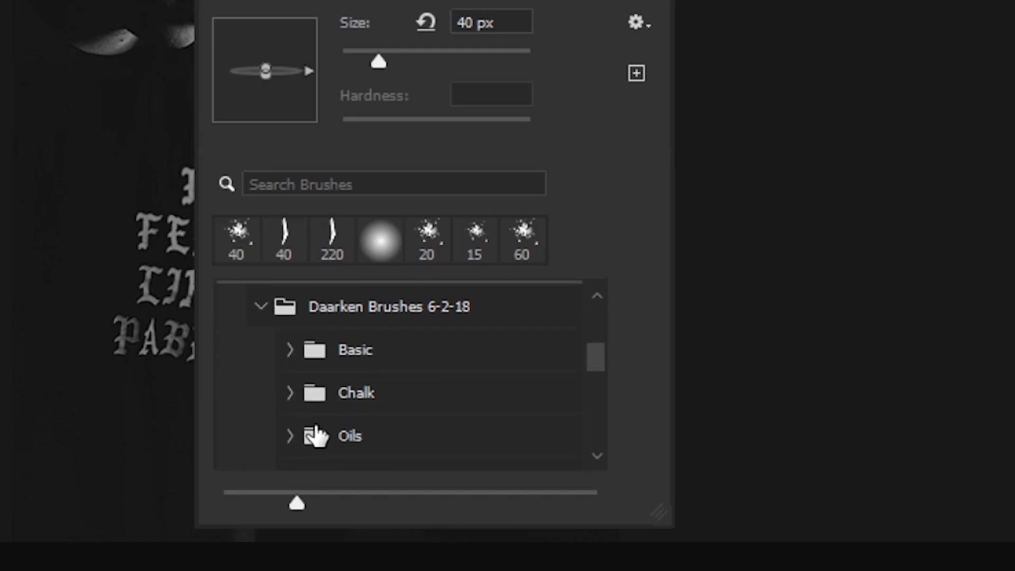
click(291, 350)
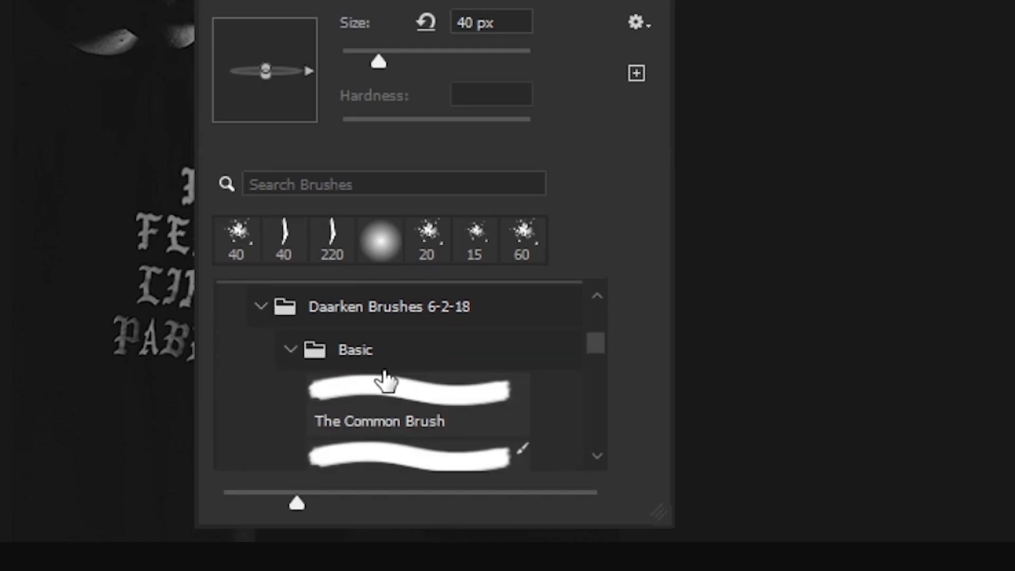
scroll(386, 380, down, 2)
click(420, 408)
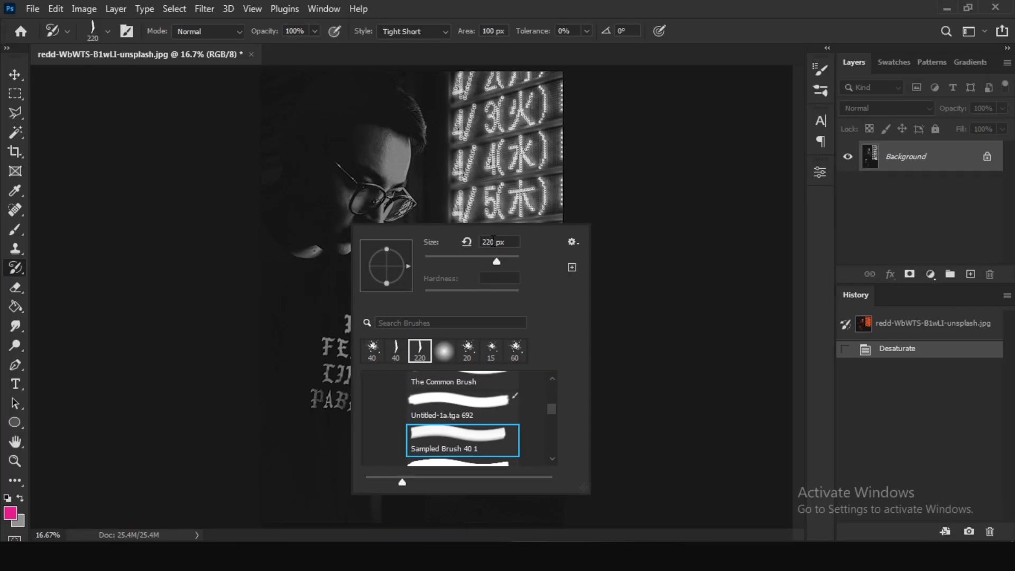
click(961, 179)
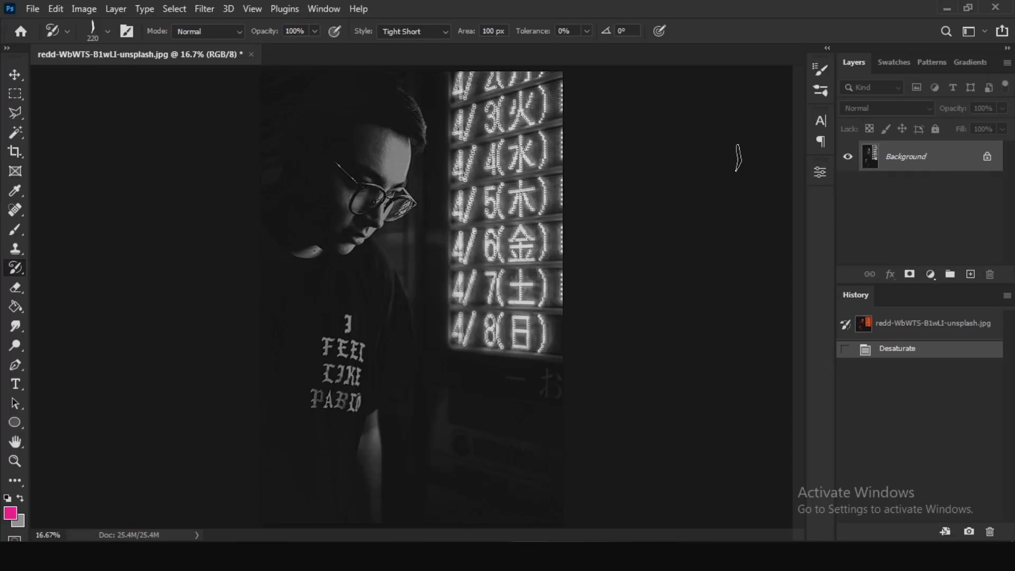
Paint broad Art History Brush strokes over the man and the glowing sign with the 220 px brush.
click(415, 116)
mouse_move(416, 116)
mouse_down()
mouse_move(418, 141)
mouse_move(386, 152)
mouse_move(308, 154)
mouse_move(311, 186)
mouse_move(403, 205)
mouse_move(366, 227)
mouse_move(314, 229)
mouse_move(290, 215)
mouse_move(287, 230)
mouse_move(387, 244)
mouse_move(390, 226)
mouse_move(357, 225)
mouse_move(405, 329)
mouse_move(380, 517)
mouse_move(371, 399)
mouse_move(381, 336)
mouse_move(325, 281)
mouse_move(285, 273)
mouse_move(287, 261)
mouse_move(341, 303)
mouse_move(248, 306)
mouse_move(372, 358)
mouse_move(325, 335)
mouse_move(361, 337)
mouse_move(343, 384)
mouse_move(279, 350)
mouse_move(292, 374)
mouse_move(339, 402)
mouse_move(283, 395)
mouse_up()
mouse_move(340, 446)
mouse_down()
mouse_move(345, 479)
mouse_move(284, 489)
mouse_up()
mouse_move(510, 281)
mouse_down()
mouse_move(463, 322)
mouse_move(563, 336)
mouse_move(554, 272)
mouse_move(571, 139)
mouse_move(480, 82)
mouse_move(510, 127)
mouse_move(481, 158)
mouse_move(491, 123)
mouse_move(451, 217)
mouse_move(465, 271)
mouse_move(536, 261)
mouse_move(473, 310)
mouse_move(551, 213)
mouse_move(439, 200)
mouse_up()
mouse_move(353, 156)
mouse_down()
mouse_move(303, 228)
mouse_move(281, 332)
mouse_move(273, 442)
mouse_move(322, 473)
mouse_move(312, 470)
mouse_move(274, 516)
mouse_move(324, 514)
mouse_up()
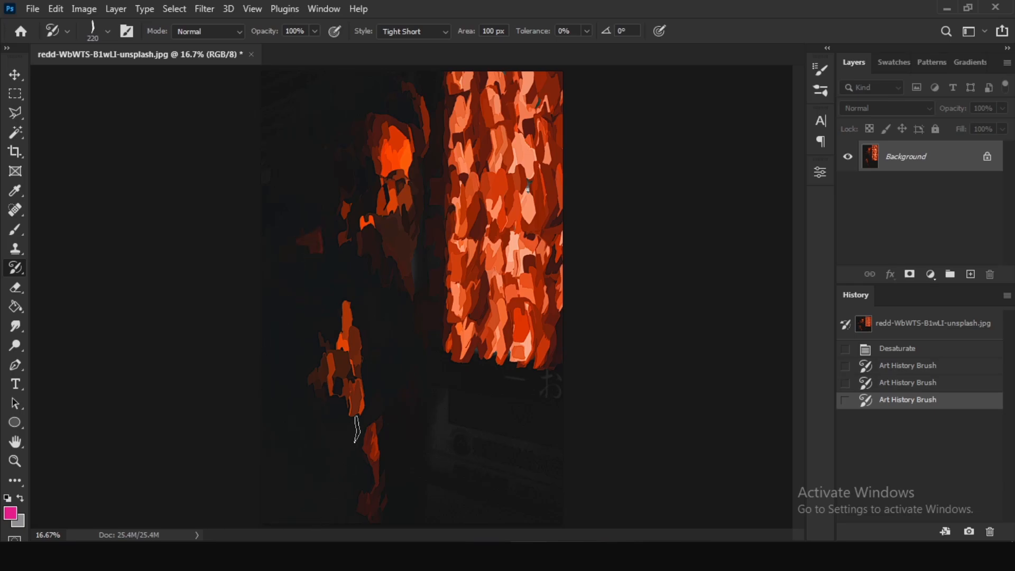
Set the Art History Brush size to 40 px and repaint the forehead and hair with finer strokes.
right_click(439, 245)
right_click(403, 230)
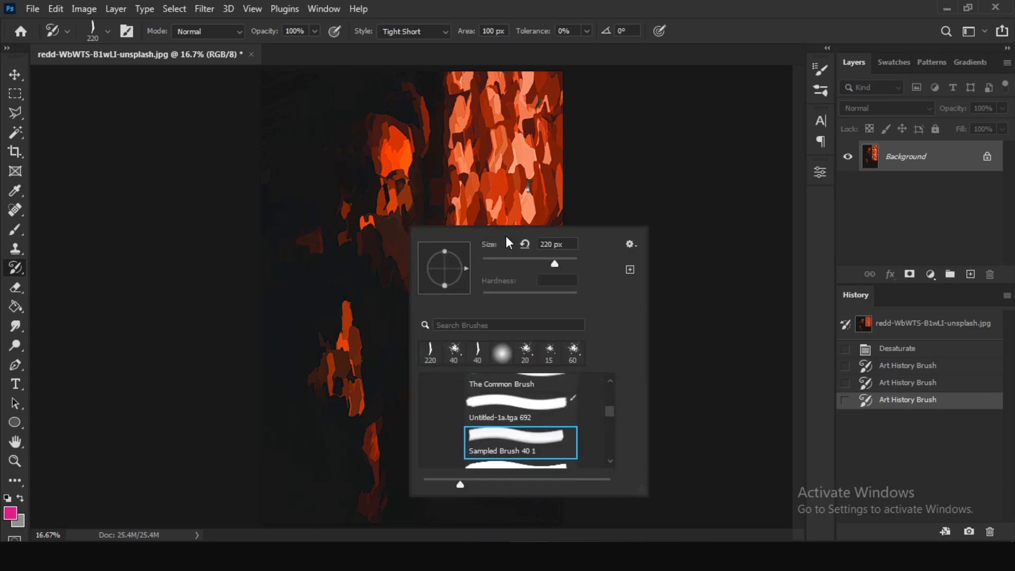
text(40)
key(Return)
mouse_move(388, 157)
mouse_down()
mouse_move(411, 153)
mouse_move(391, 128)
mouse_move(425, 139)
mouse_up()
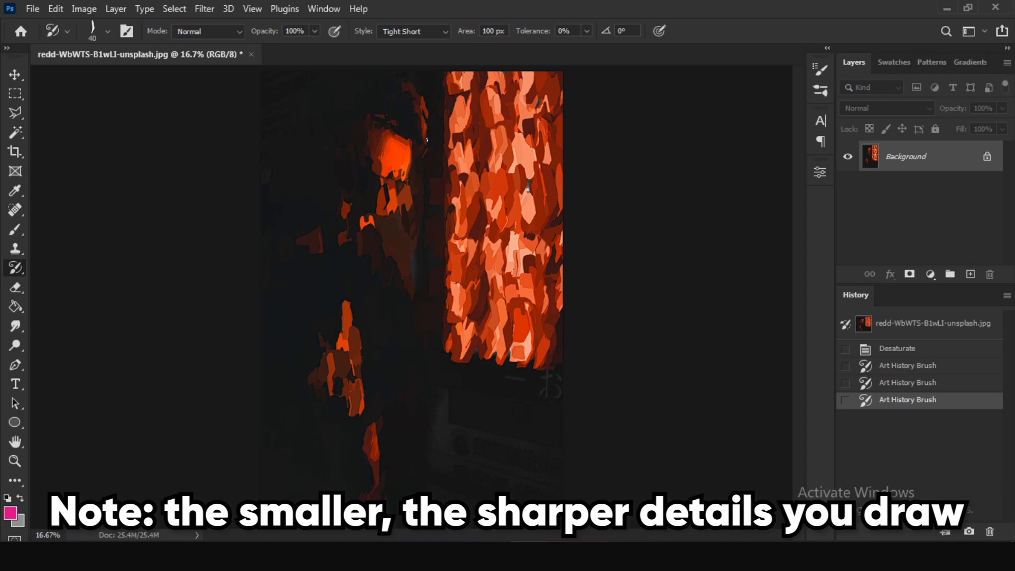
mouse_move(410, 101)
mouse_down()
mouse_move(376, 184)
mouse_move(426, 193)
mouse_up()
Repaint the face, glasses, lips and glowing neck patch with the 40 px Art History Brush.
key(z)
key(b)
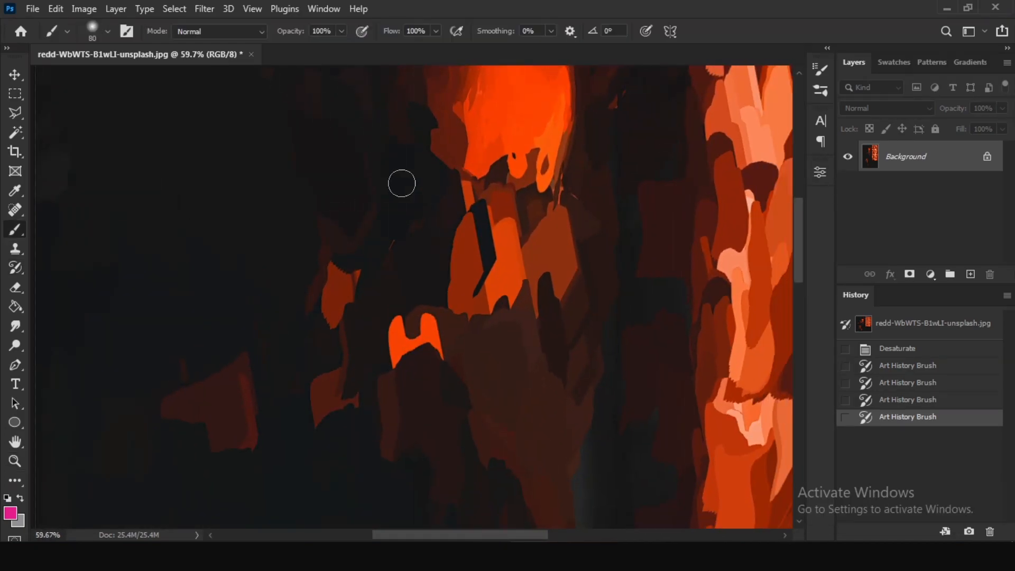
key(y)
mouse_move(352, 150)
mouse_down()
mouse_move(486, 186)
mouse_move(566, 254)
mouse_move(516, 325)
mouse_move(546, 294)
mouse_move(527, 321)
mouse_move(471, 280)
mouse_move(418, 375)
mouse_move(434, 365)
mouse_move(375, 405)
mouse_move(346, 410)
mouse_move(297, 376)
mouse_move(281, 423)
mouse_move(222, 444)
mouse_move(197, 401)
mouse_move(245, 362)
mouse_move(363, 326)
mouse_move(385, 290)
mouse_up()
mouse_move(403, 274)
mouse_down()
mouse_move(404, 258)
mouse_move(386, 264)
mouse_move(313, 237)
mouse_up()
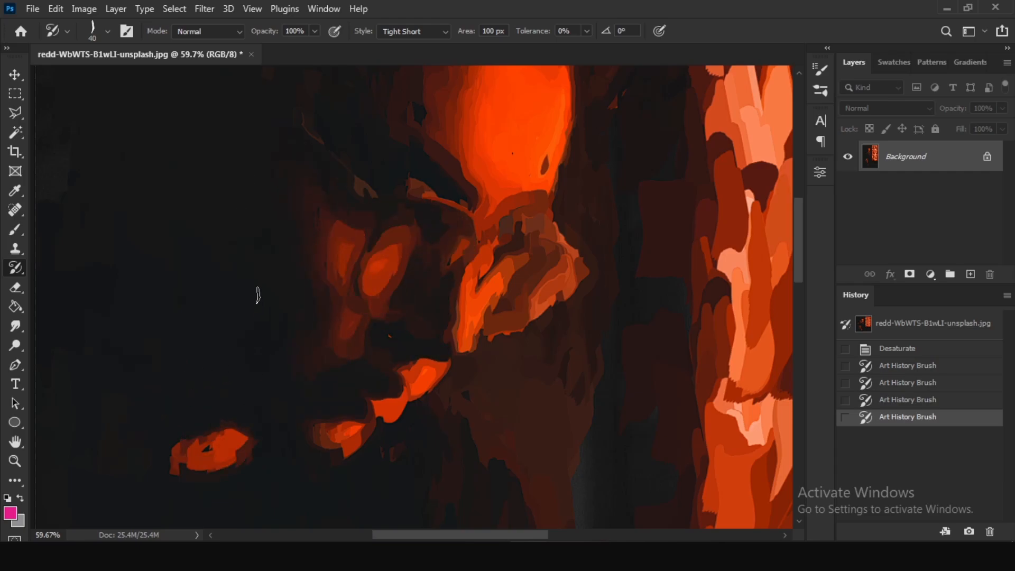
drag(190, 350, 126, 340)
Repaint the dim reddish background between the man's chin and the sign with fine 40 px strokes.
scroll(444, 469, down, 3)
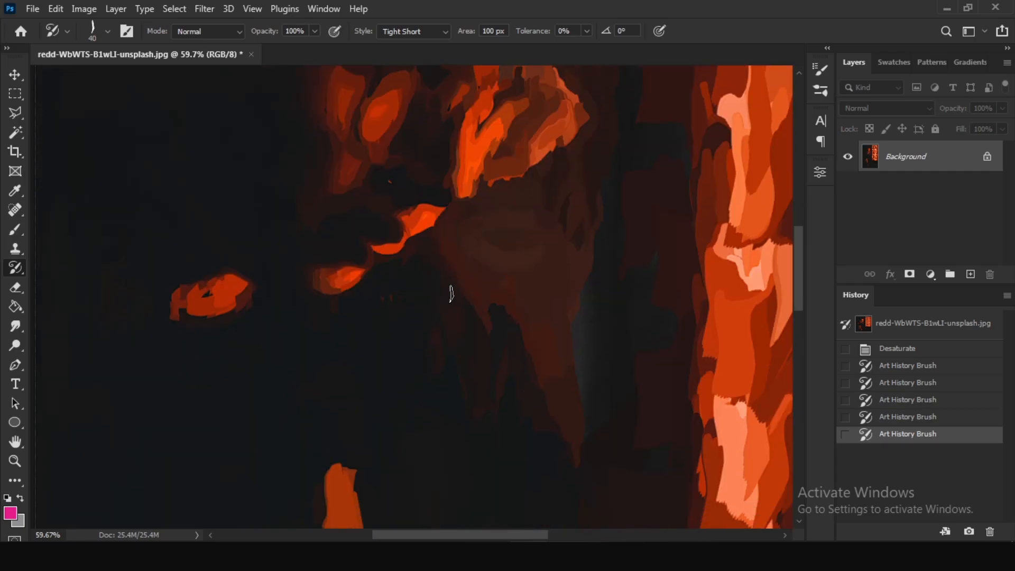
drag(449, 291, 506, 369)
mouse_move(516, 274)
mouse_down()
mouse_move(496, 225)
mouse_move(521, 275)
mouse_up()
scroll(545, 296, down, 3)
drag(564, 301, 553, 264)
Repaint the orange lettering on the shirt with the 40 px Art History Brush.
scroll(455, 248, down, 3)
mouse_move(343, 180)
mouse_down()
mouse_move(388, 399)
mouse_move(275, 328)
mouse_up()
scroll(331, 209, down, 3)
drag(332, 210, 222, 263)
drag(275, 375, 378, 418)
scroll(318, 370, down, 2)
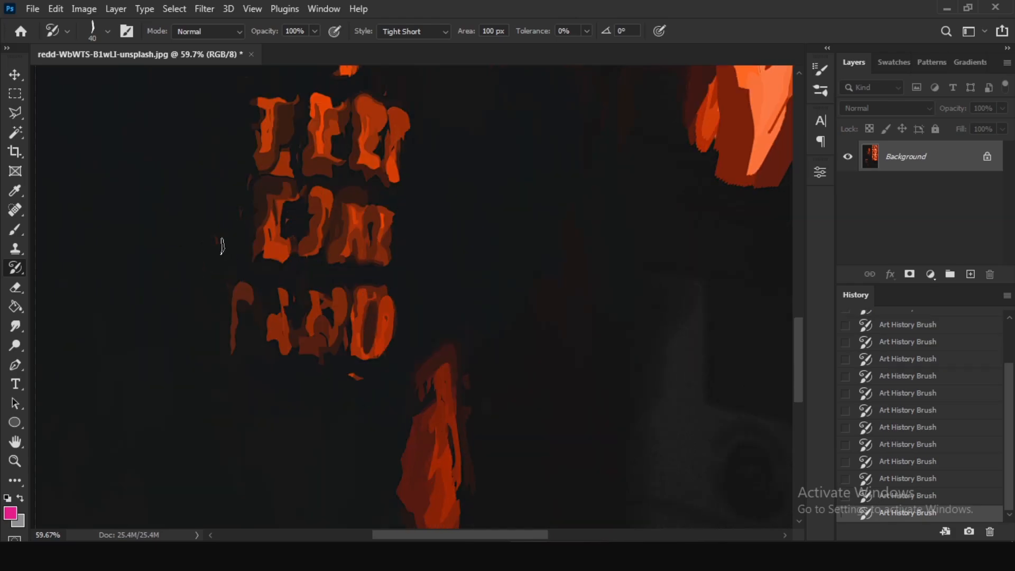
drag(223, 243, 232, 338)
Repaint the lit arm below the shirt and touch up the shirt area with 40 px strokes.
scroll(328, 338, down, 1)
drag(436, 354, 445, 447)
scroll(446, 448, down, 4)
drag(441, 254, 452, 436)
scroll(452, 437, down, 1)
drag(449, 381, 434, 439)
scroll(469, 261, down, 6)
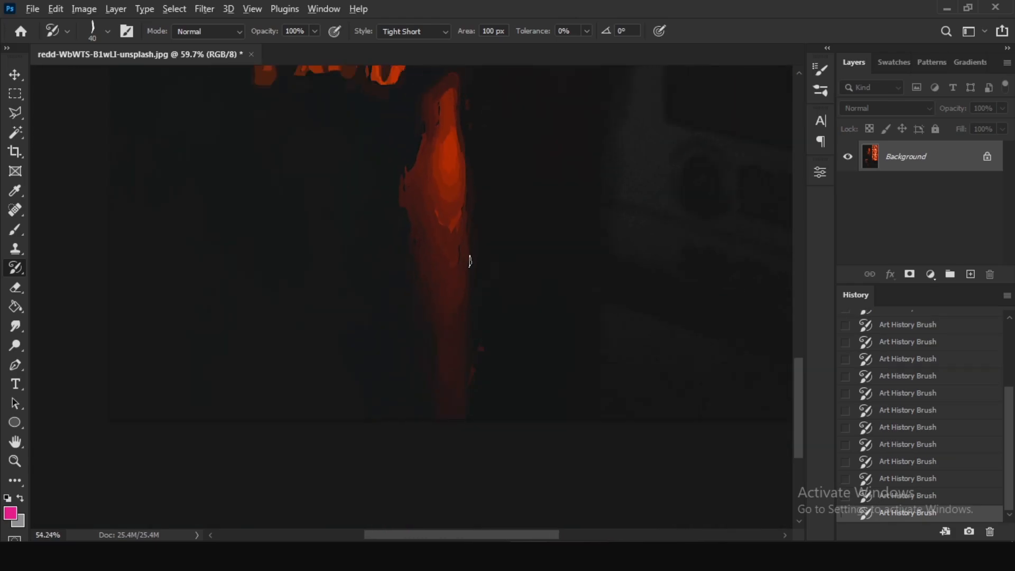
scroll(569, 229, up, 4)
drag(341, 373, 421, 373)
drag(342, 318, 344, 288)
Repaint every row of the glowing sign's characters with the 40 px Art History Brush.
scroll(423, 212, up, 5)
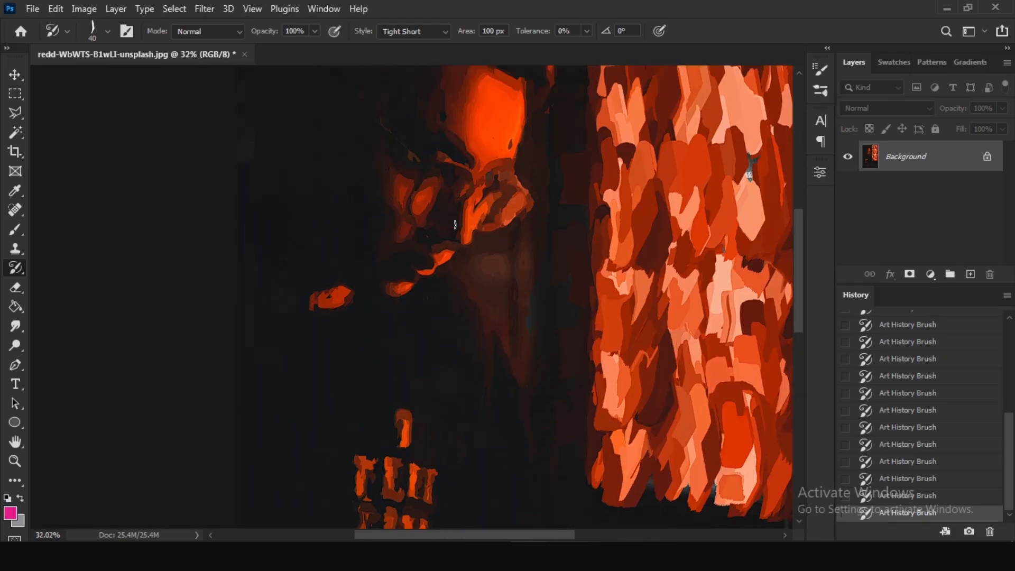
drag(666, 177, 446, 215)
drag(397, 126, 574, 145)
mouse_move(404, 196)
mouse_down()
mouse_move(457, 161)
mouse_move(561, 166)
mouse_up()
mouse_move(399, 222)
mouse_down()
mouse_move(481, 219)
mouse_move(582, 190)
mouse_up()
mouse_move(404, 281)
mouse_down()
mouse_move(547, 253)
mouse_move(587, 233)
mouse_up()
drag(400, 328, 569, 283)
scroll(561, 283, down, 2)
drag(401, 301, 568, 259)
scroll(556, 259, down, 2)
mouse_move(396, 259)
mouse_down()
mouse_move(598, 225)
mouse_move(413, 248)
mouse_move(571, 222)
mouse_up()
scroll(563, 227, down, 3)
drag(400, 260, 561, 240)
scroll(550, 243, down, 2)
mouse_move(398, 262)
mouse_down()
mouse_move(530, 240)
mouse_move(545, 289)
mouse_move(400, 264)
mouse_move(573, 249)
mouse_move(589, 332)
mouse_move(498, 358)
mouse_move(394, 350)
mouse_move(398, 323)
mouse_move(563, 309)
mouse_up()
scroll(555, 241, down, 2)
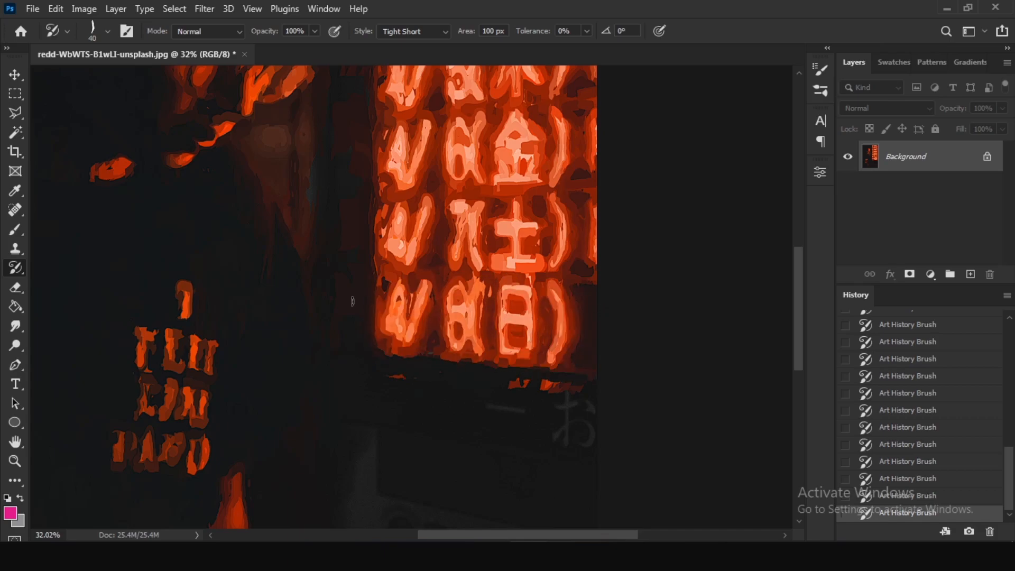
Choose the hair brush from the Hair group of Daarken Brushes 6-2-18 and set its size to 40 px.
scroll(357, 156, up, 5)
scroll(357, 153, up, 2)
key(z)
right_click(338, 259)
click(370, 268)
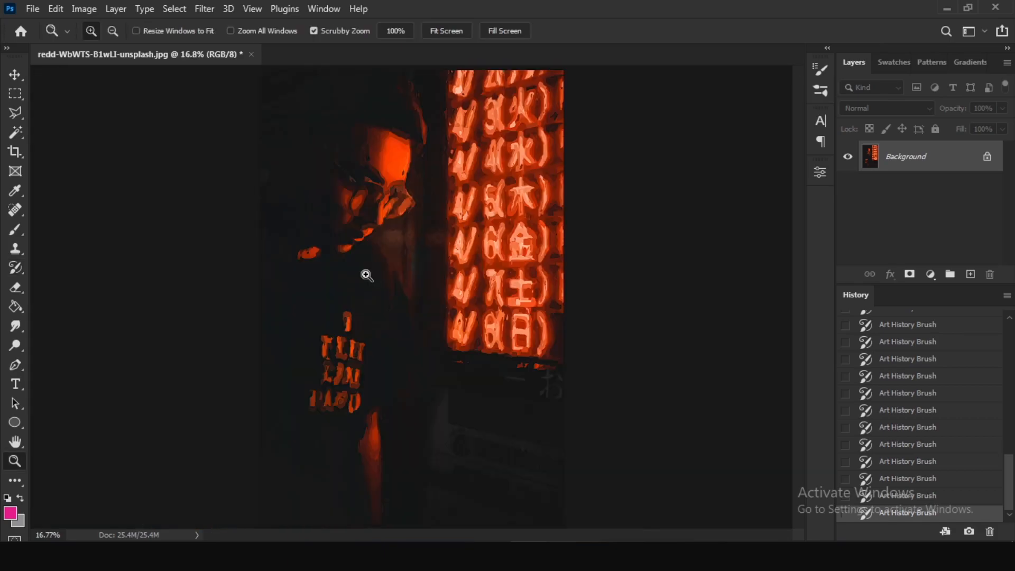
right_click(431, 184)
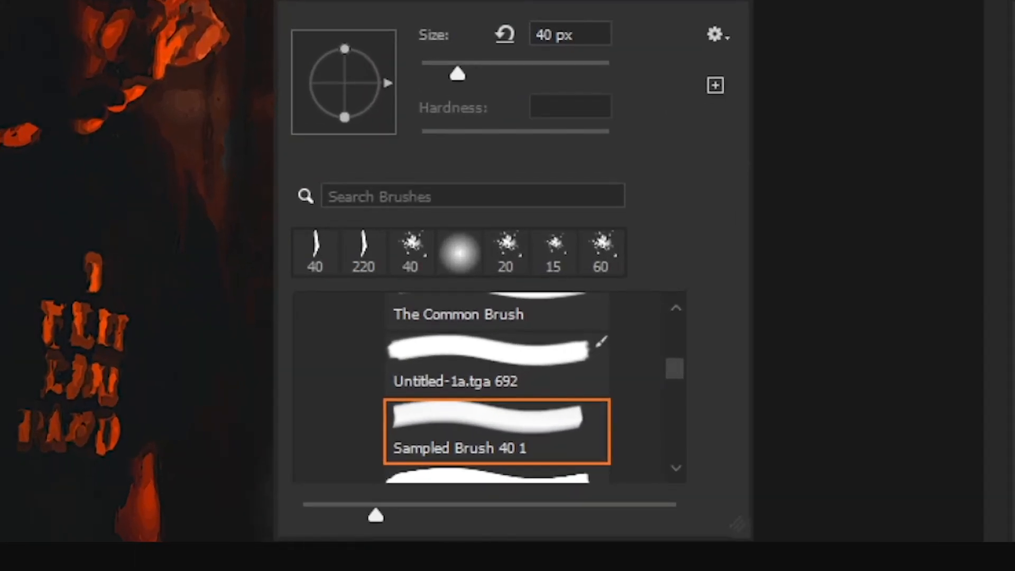
scroll(396, 415, up, 3)
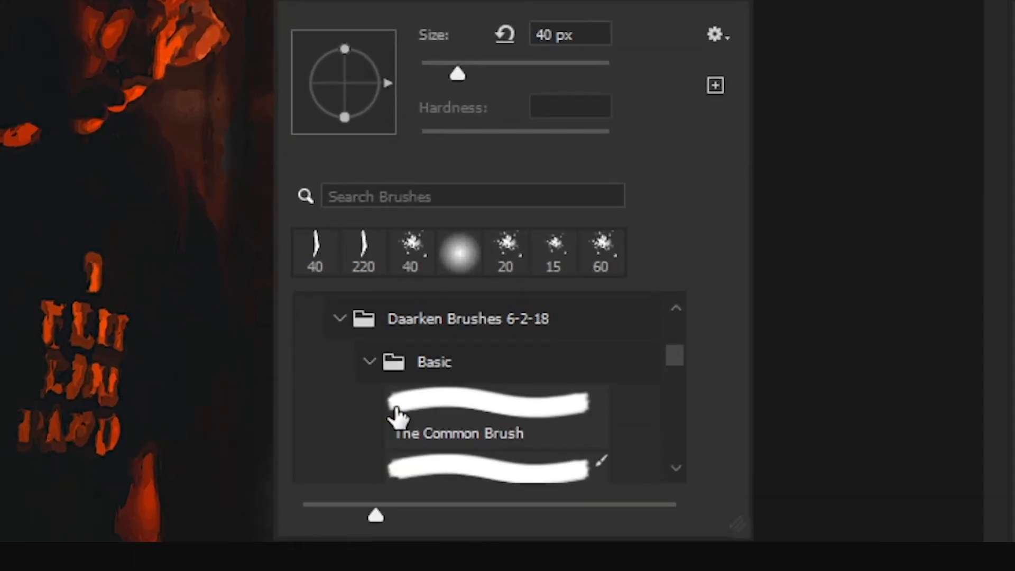
click(370, 387)
scroll(377, 396, down, 4)
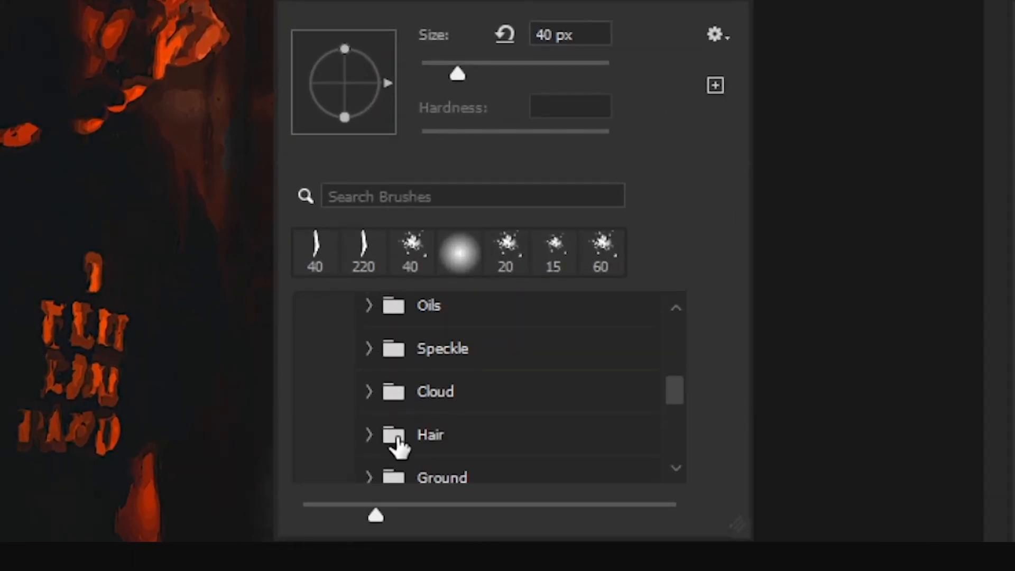
click(370, 436)
scroll(368, 446, down, 3)
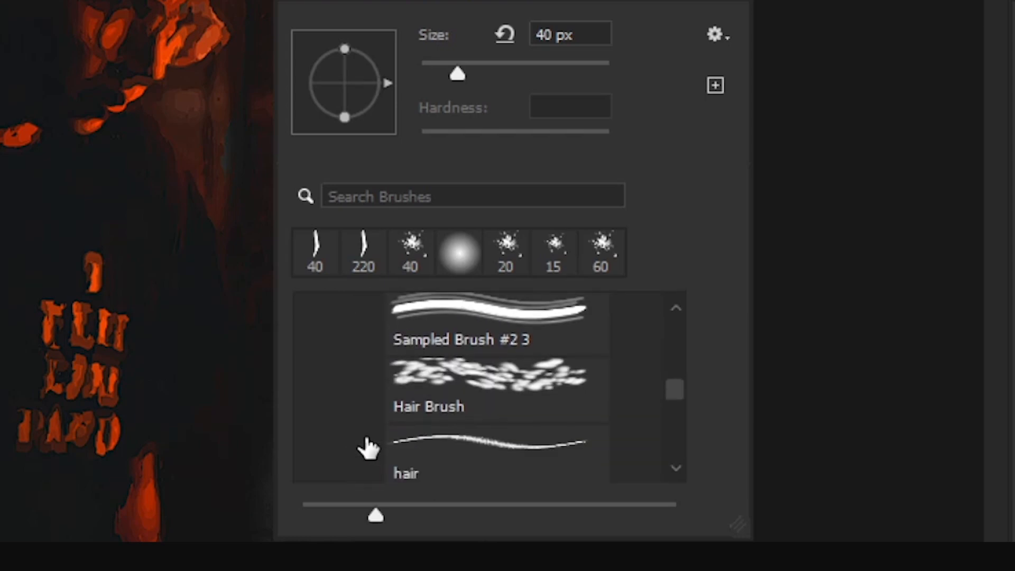
click(440, 451)
click(545, 33)
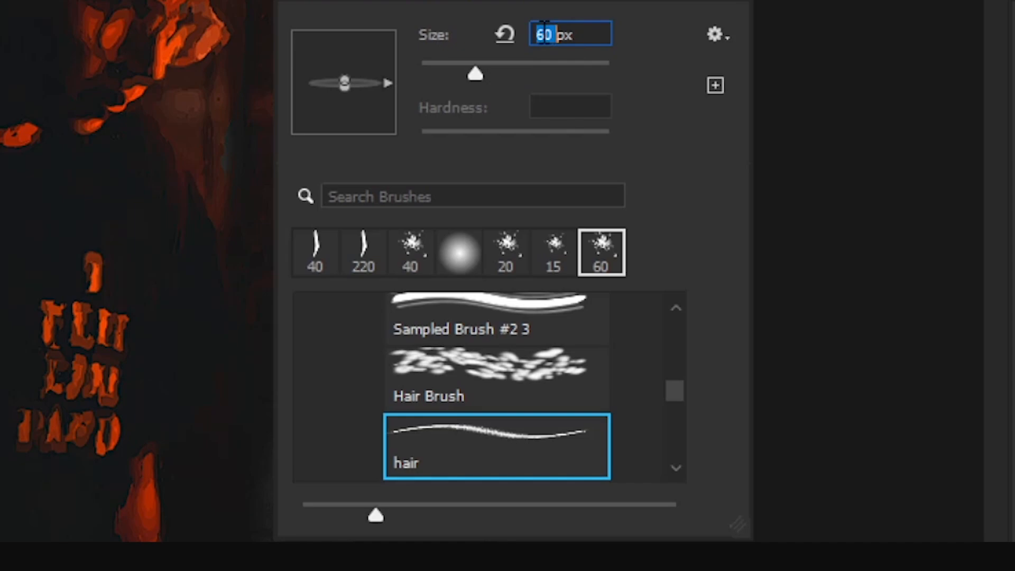
text(40)
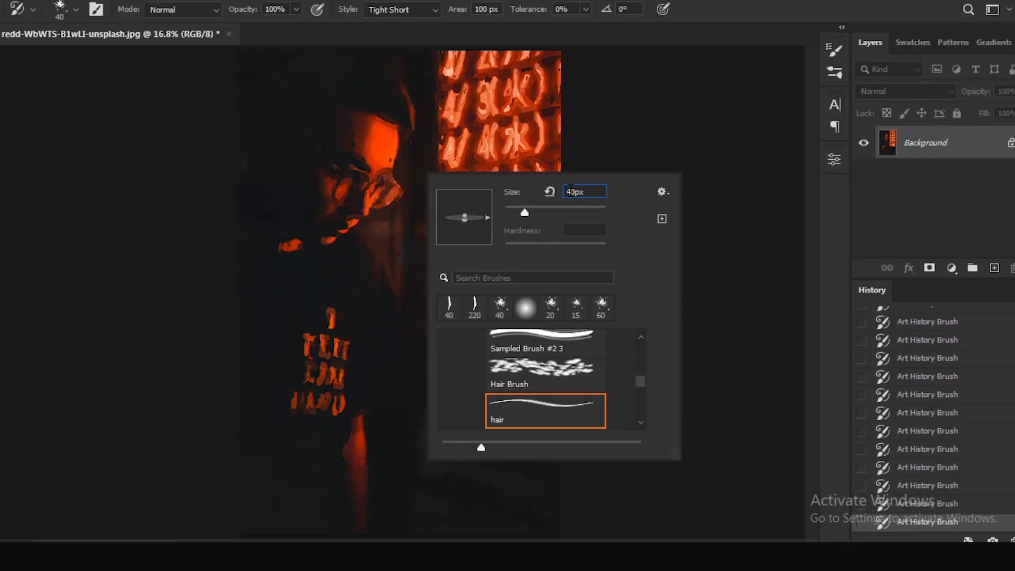
key(Return)
Refine the glasses, cheek, nose and lips with the 40 px hair brush as Art History Brush.
drag(338, 173, 427, 189)
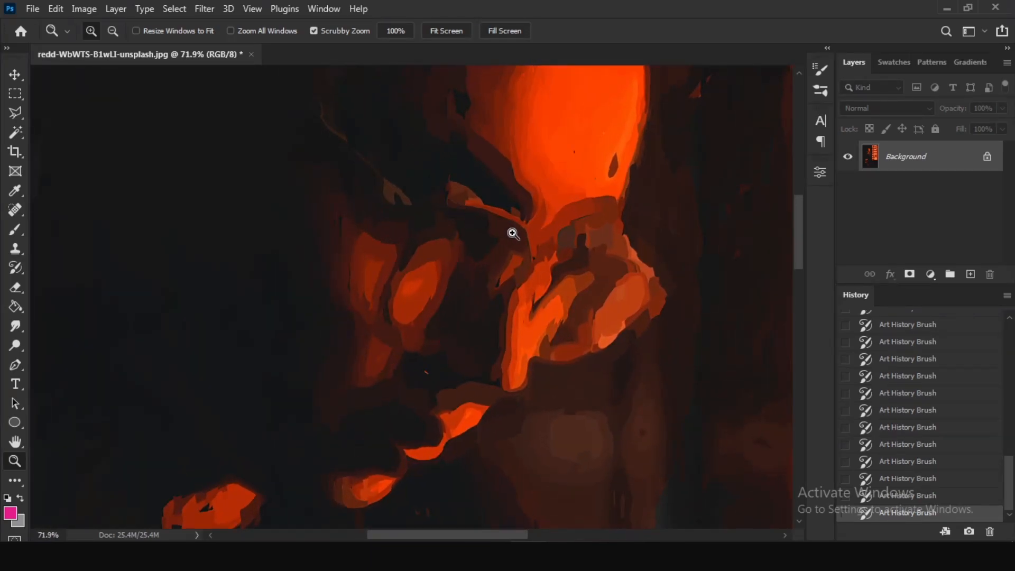
key(y)
drag(321, 119, 351, 161)
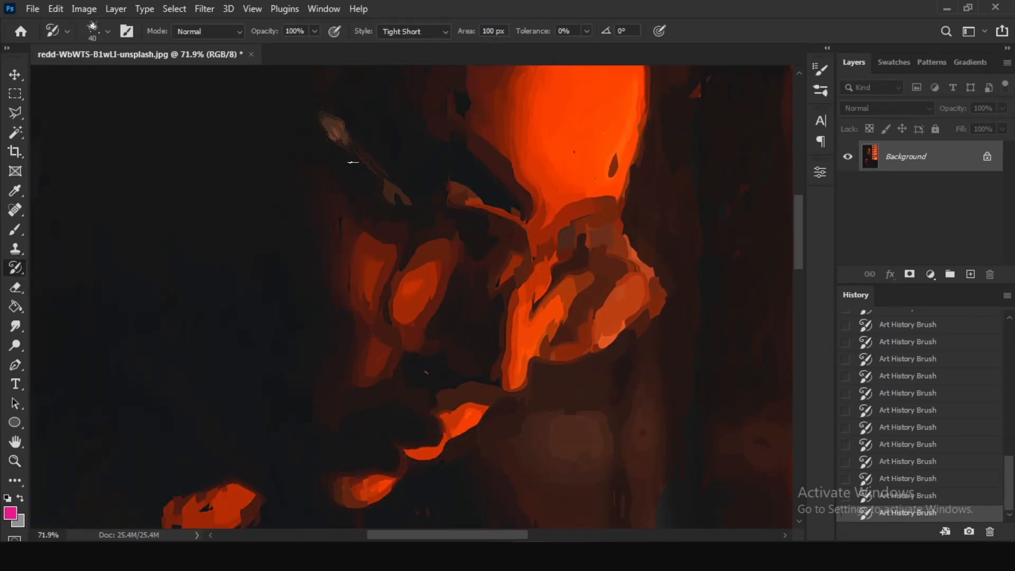
mouse_move(450, 218)
mouse_down()
mouse_move(529, 216)
mouse_move(540, 238)
mouse_move(524, 290)
mouse_move(497, 311)
mouse_up()
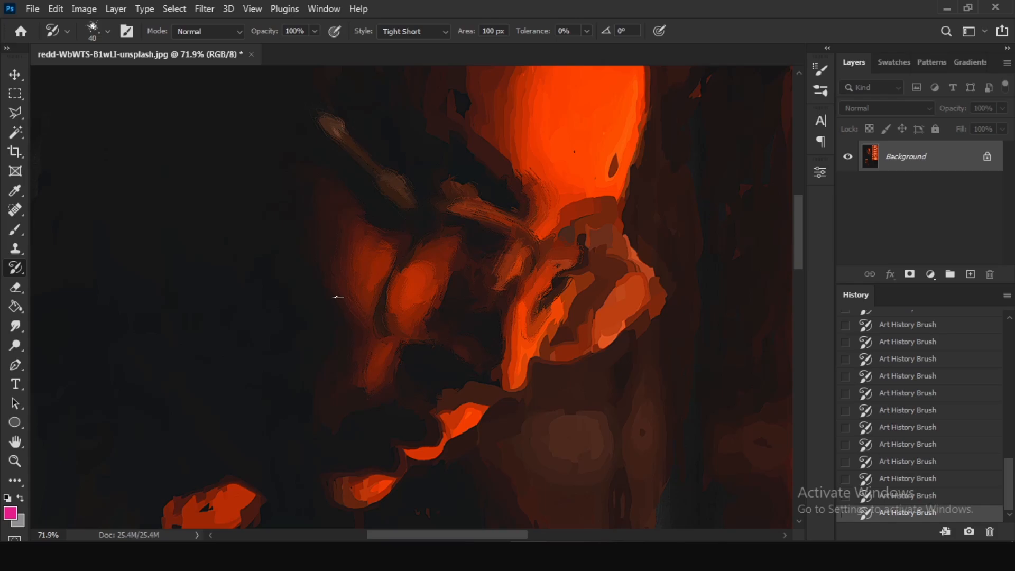
mouse_move(393, 346)
mouse_down()
mouse_move(456, 428)
mouse_move(393, 493)
mouse_move(373, 455)
mouse_move(443, 432)
mouse_move(602, 342)
mouse_move(544, 299)
mouse_move(638, 289)
mouse_up()
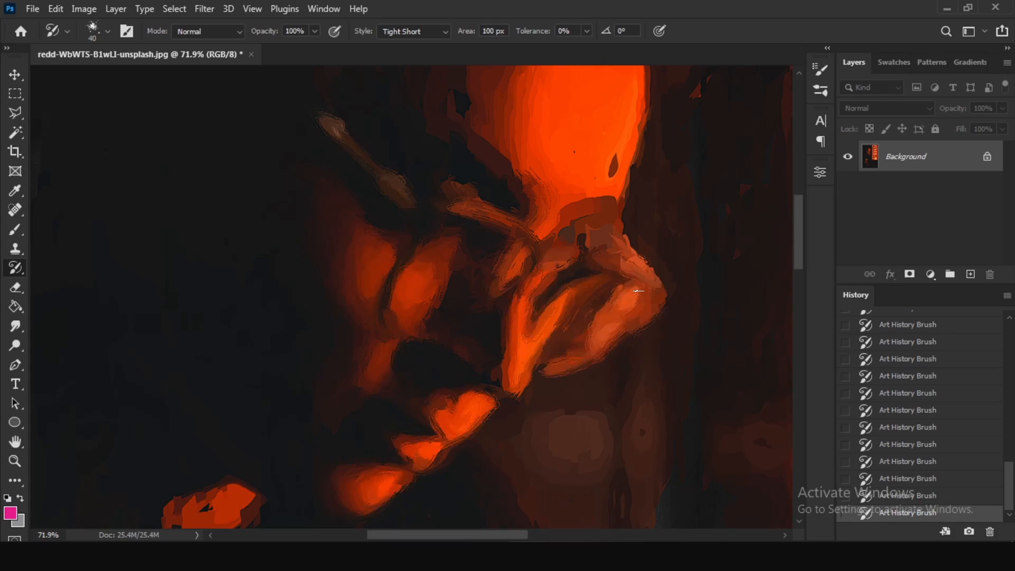
Soften the forehead, brow and lit hair edge with the 40 px hair brush.
scroll(431, 220, up, 3)
scroll(631, 299, up, 1)
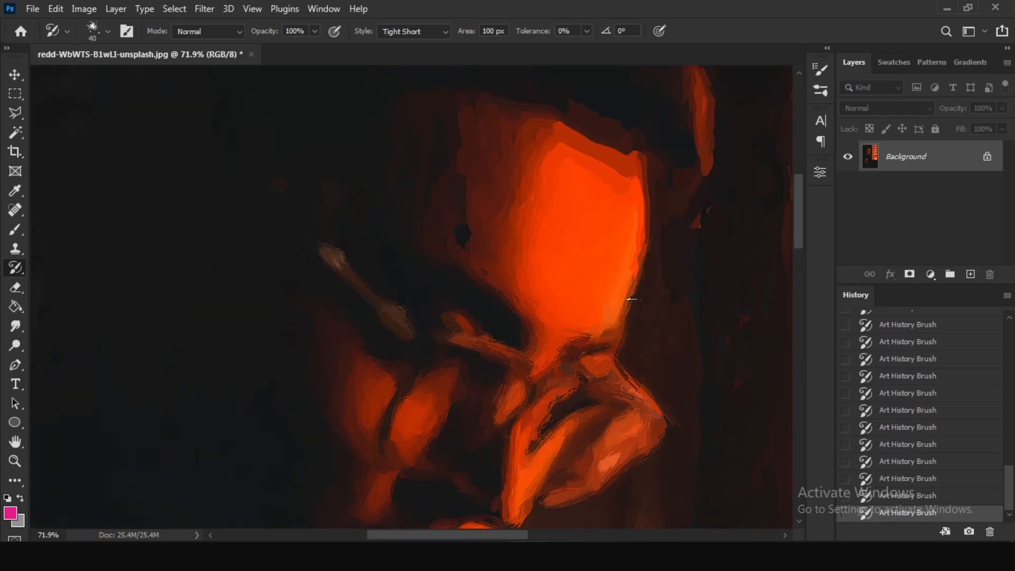
scroll(657, 231, up, 3)
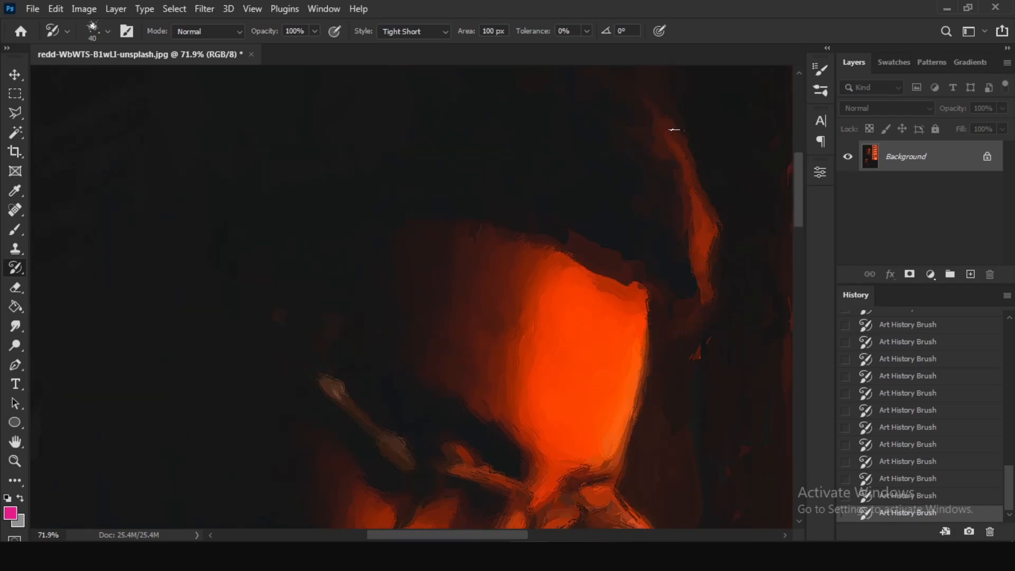
Repaint the glowing patch at the man's neck with the 40 px hair brush.
scroll(284, 234, down, 3)
scroll(499, 242, down, 2)
scroll(313, 209, down, 5)
drag(244, 231, 201, 275)
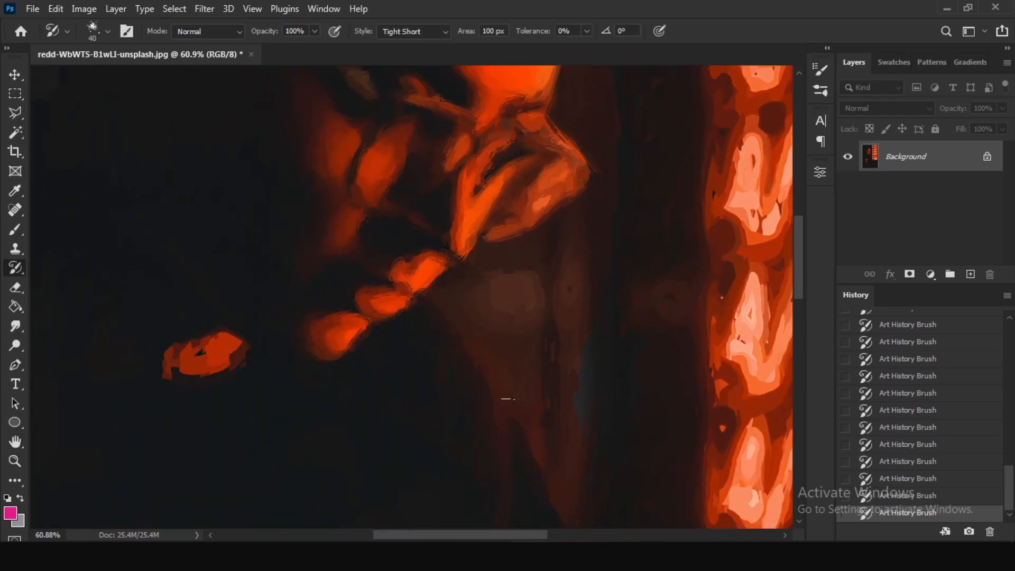
drag(222, 344, 240, 363)
Refine the shirt lettering and the lit arm below it with the 40 px hair brush.
scroll(143, 365, down, 5)
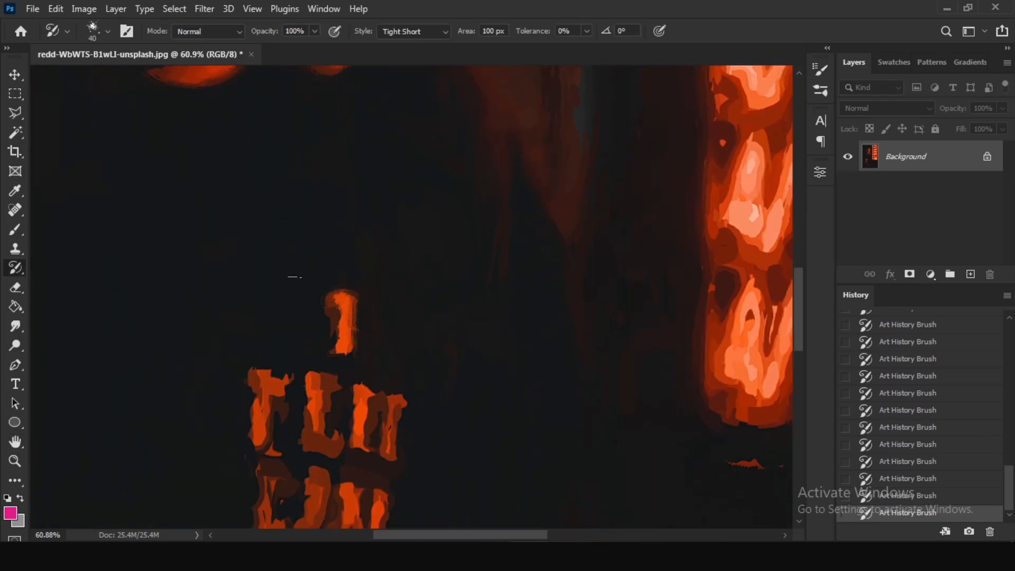
scroll(223, 221, down, 2)
mouse_move(223, 221)
mouse_down()
mouse_move(229, 247)
mouse_move(275, 228)
mouse_move(365, 238)
mouse_up()
scroll(317, 228, down, 3)
mouse_move(264, 183)
mouse_down()
mouse_move(273, 209)
mouse_move(254, 227)
mouse_move(317, 286)
mouse_move(199, 288)
mouse_move(211, 328)
mouse_up()
scroll(394, 383, down, 2)
scroll(397, 384, down, 2)
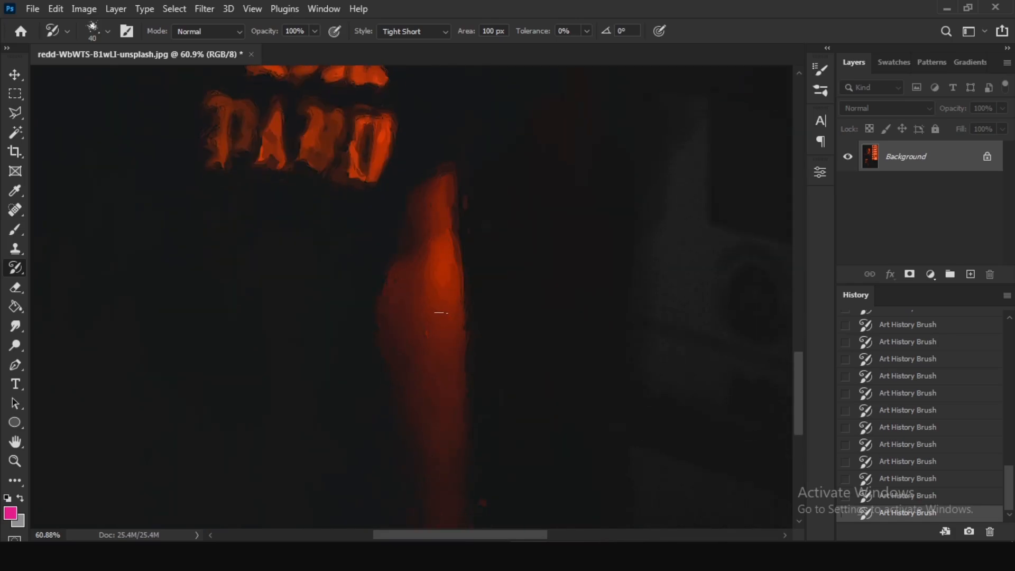
scroll(441, 314, down, 1)
scroll(556, 220, up, 1)
Refine the glowing sign's characters from the lowest row upward with the 40 px hair brush.
drag(555, 220, 329, 294)
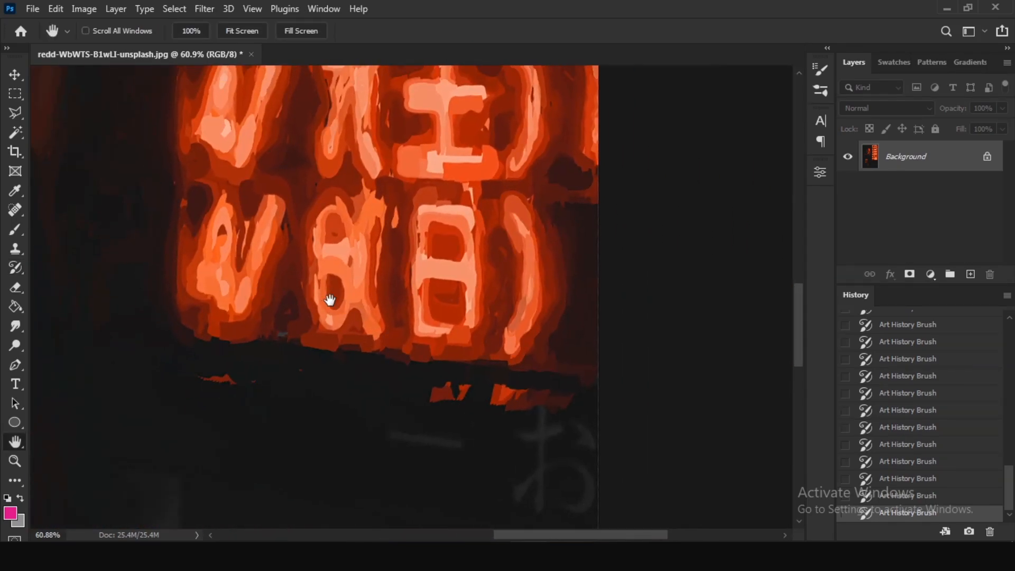
mouse_move(589, 372)
mouse_down()
mouse_move(529, 222)
mouse_move(264, 288)
mouse_move(633, 301)
mouse_move(212, 312)
mouse_move(540, 325)
mouse_up()
scroll(539, 325, up, 3)
mouse_move(211, 297)
mouse_down()
mouse_move(599, 308)
mouse_move(341, 270)
mouse_move(593, 254)
mouse_move(534, 238)
mouse_up()
scroll(228, 300, up, 2)
mouse_move(228, 300)
mouse_down()
mouse_move(550, 315)
mouse_move(455, 317)
mouse_move(317, 270)
mouse_move(552, 223)
mouse_up()
scroll(550, 318, up, 1)
scroll(545, 317, up, 3)
mouse_move(529, 344)
mouse_down()
mouse_move(211, 328)
mouse_move(224, 278)
mouse_move(554, 290)
mouse_move(344, 297)
mouse_move(233, 317)
mouse_move(521, 257)
mouse_move(241, 354)
mouse_move(529, 254)
mouse_move(539, 233)
mouse_move(214, 262)
mouse_up()
scroll(224, 290, up, 1)
scroll(553, 289, up, 1)
scroll(233, 318, up, 1)
scroll(243, 360, up, 1)
scroll(214, 261, up, 1)
mouse_move(317, 275)
mouse_down()
mouse_move(194, 274)
mouse_move(560, 164)
mouse_move(211, 185)
mouse_move(260, 154)
mouse_up()
mouse_move(313, 286)
mouse_down()
mouse_move(141, 383)
mouse_move(396, 238)
mouse_up()
drag(529, 317, 395, 355)
mouse_move(375, 237)
mouse_down()
mouse_move(447, 218)
mouse_move(401, 257)
mouse_up()
key(b)
click(394, 249)
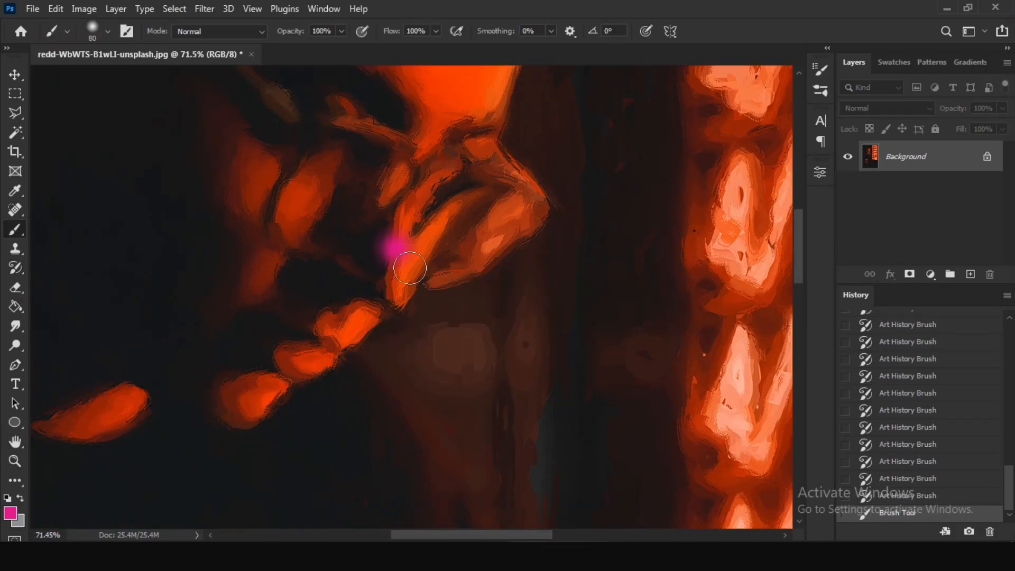
key(ctrl+z)
Set the Art History Brush size to 20 px and sharpen the glasses, nose, lips and neck patch.
key(y)
right_click(423, 239)
key(Return)
mouse_move(495, 158)
mouse_down()
mouse_move(537, 206)
mouse_move(397, 297)
mouse_move(288, 238)
mouse_up()
drag(347, 328, 264, 394)
scroll(273, 254, up, 2)
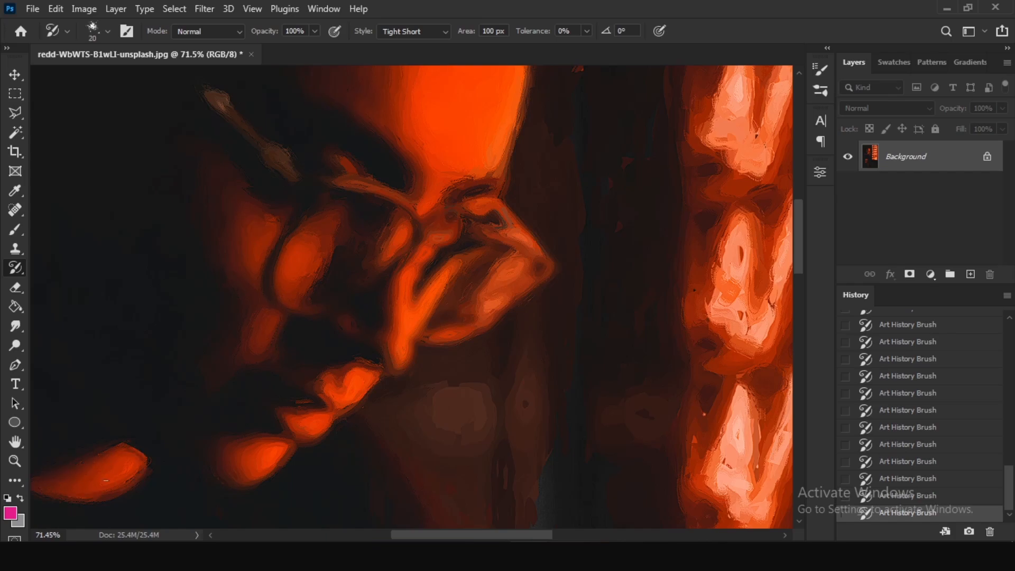
Reduce the brush to 9 px and sharpen the characters in the sign's upper rows.
drag(514, 129, 414, 351)
mouse_move(619, 212)
mouse_down()
mouse_move(351, 216)
mouse_move(245, 243)
mouse_up()
key(bracketleft)
key(bracketleft)
drag(268, 296, 254, 346)
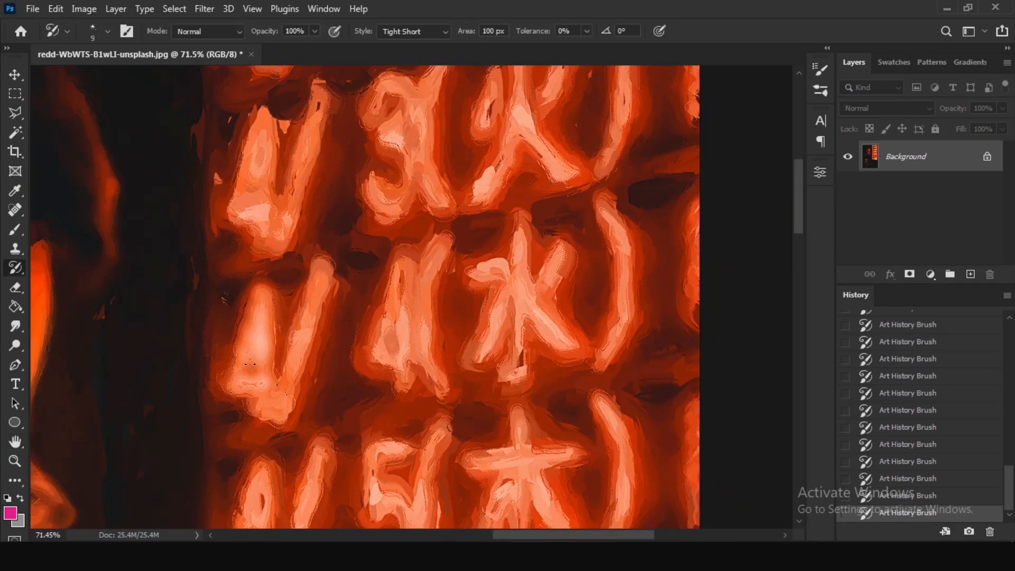
drag(388, 104, 390, 201)
drag(568, 157, 576, 174)
drag(503, 266, 479, 272)
drag(402, 271, 379, 414)
Sharpen the numerals and slashes in the sign's middle rows with the 9 px brush.
scroll(393, 339, down, 3)
drag(275, 392, 264, 410)
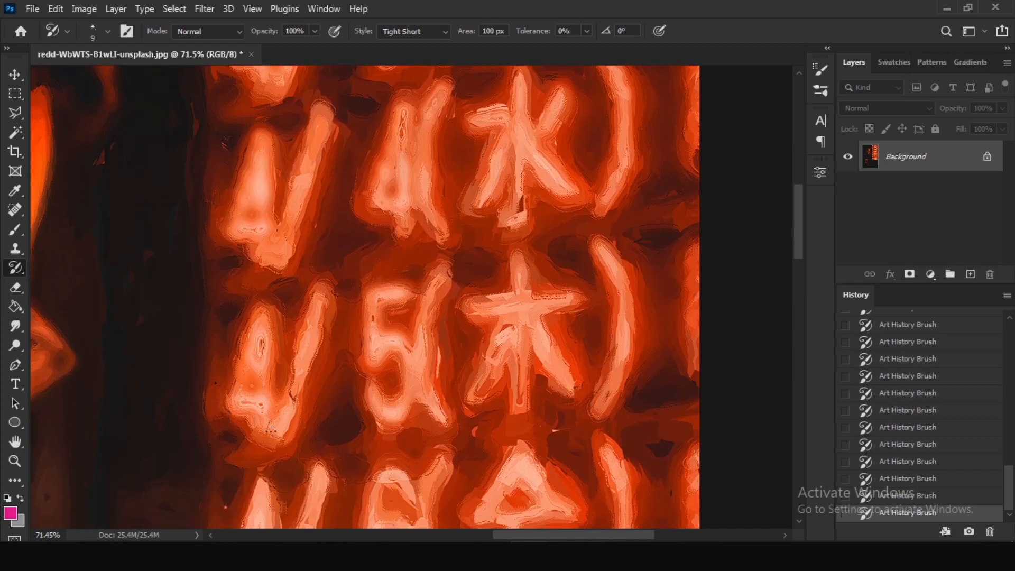
scroll(264, 365, down, 3)
drag(258, 330, 267, 394)
scroll(296, 317, down, 3)
drag(393, 158, 390, 253)
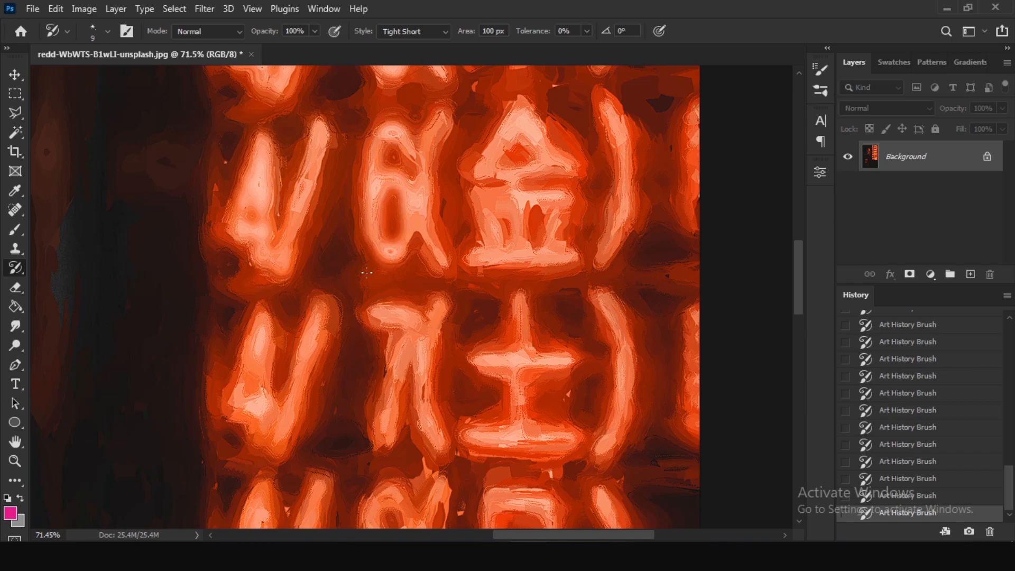
Sharpen the numerals and slashes in the sign's lowest rows with the 9 px brush.
scroll(328, 291, down, 1)
drag(239, 332, 270, 335)
scroll(318, 275, down, 1)
mouse_move(372, 168)
mouse_down()
mouse_move(418, 177)
mouse_move(387, 294)
mouse_up()
drag(389, 353, 389, 470)
drag(258, 436, 252, 404)
Fit the whole image on screen to review the painted result.
key(z)
drag(562, 249, 477, 267)
click(436, 286)
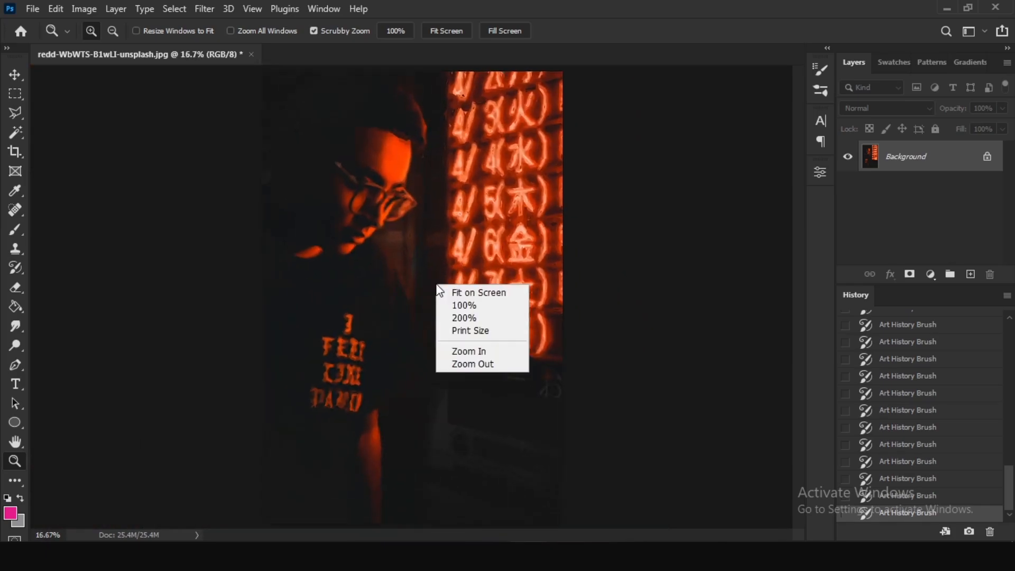
right_click(431, 276)
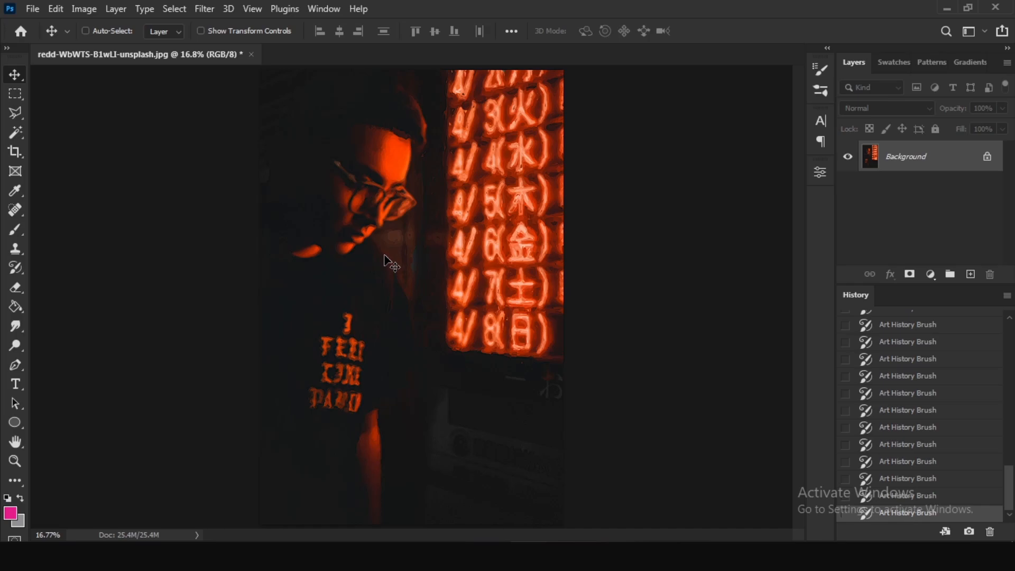
Enlarge the Layers panel and make the latest Art History Brush state current.
drag(926, 294, 929, 353)
mouse_move(1008, 500)
mouse_down()
mouse_move(1008, 394)
mouse_move(996, 518)
mouse_up()
click(957, 406)
click(929, 512)
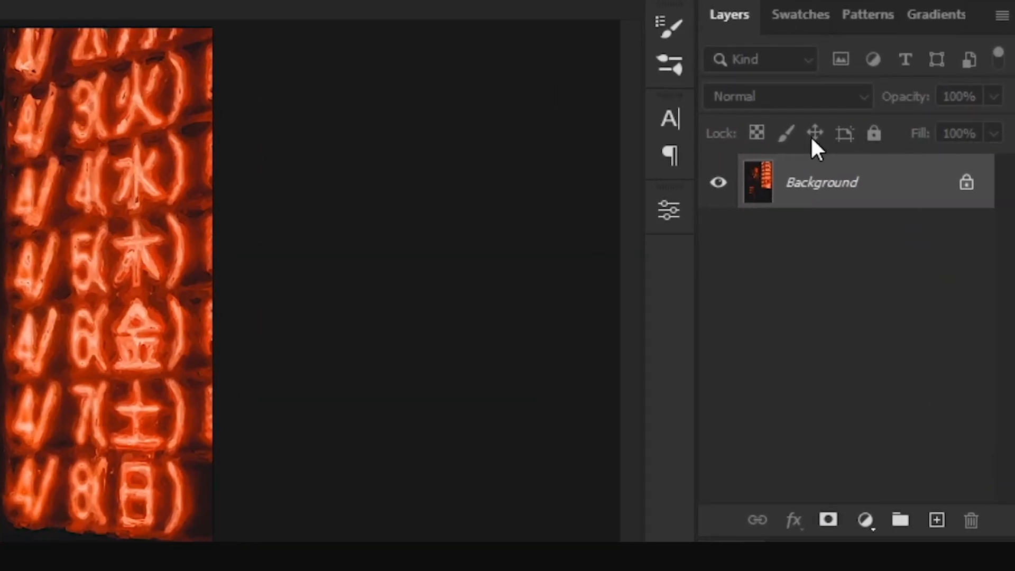
Add a Gradient Map adjustment layer above the Background and apply the dark navy-to-cyan gradient preset.
click(862, 519)
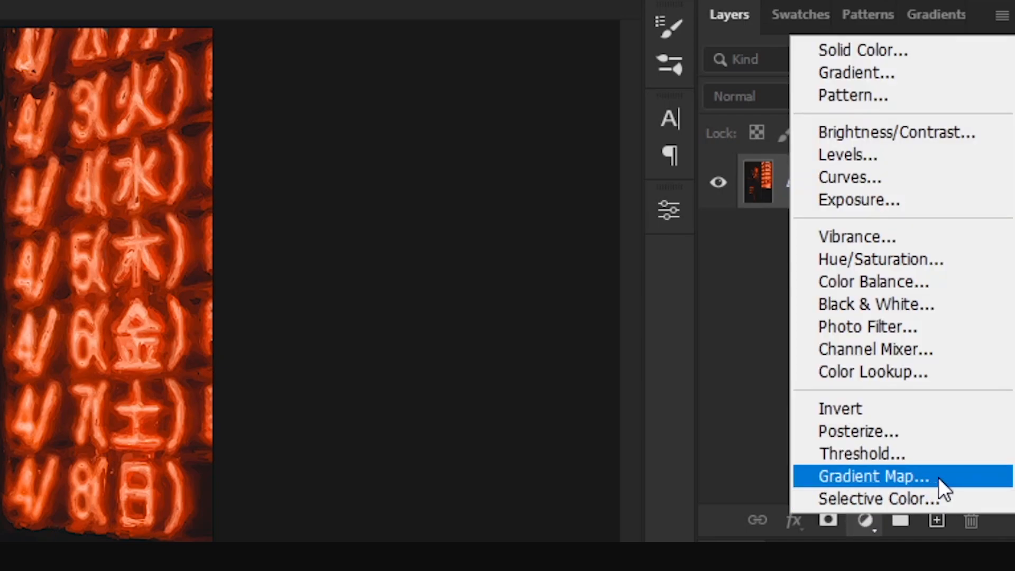
click(978, 478)
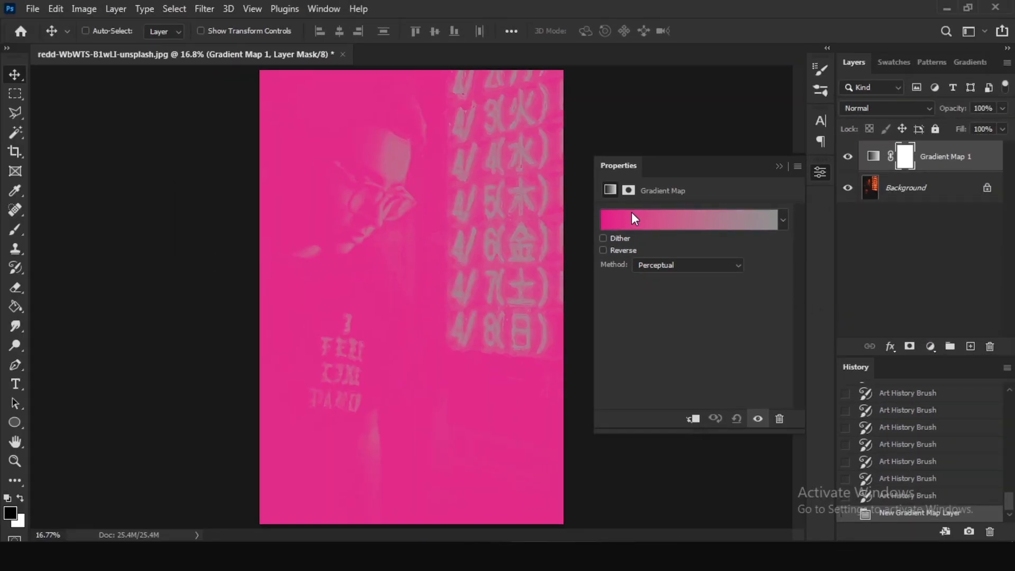
click(635, 217)
click(733, 172)
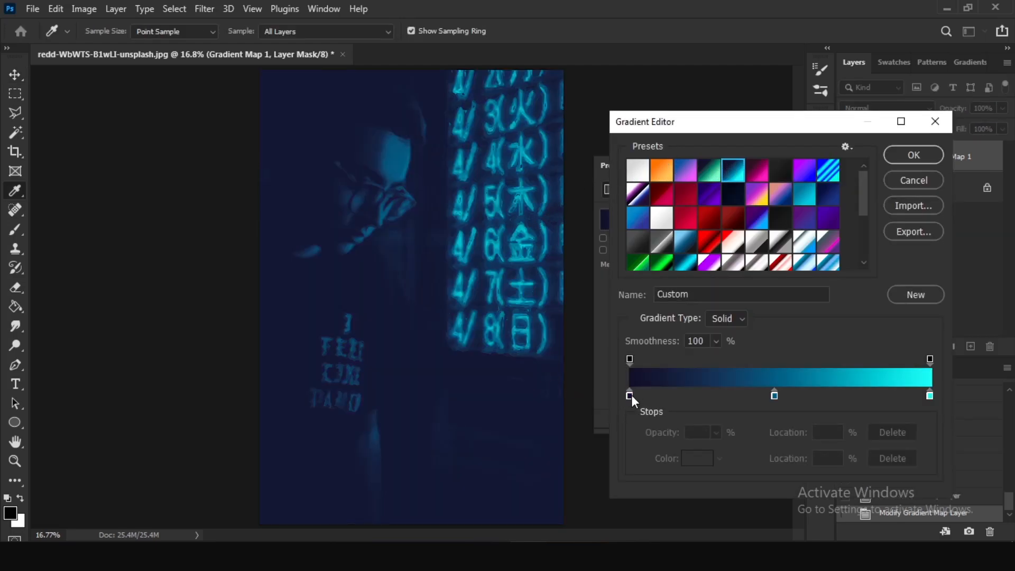
Examine the colors of the gradient's dark starting stop and its middle stop.
click(630, 395)
click(814, 458)
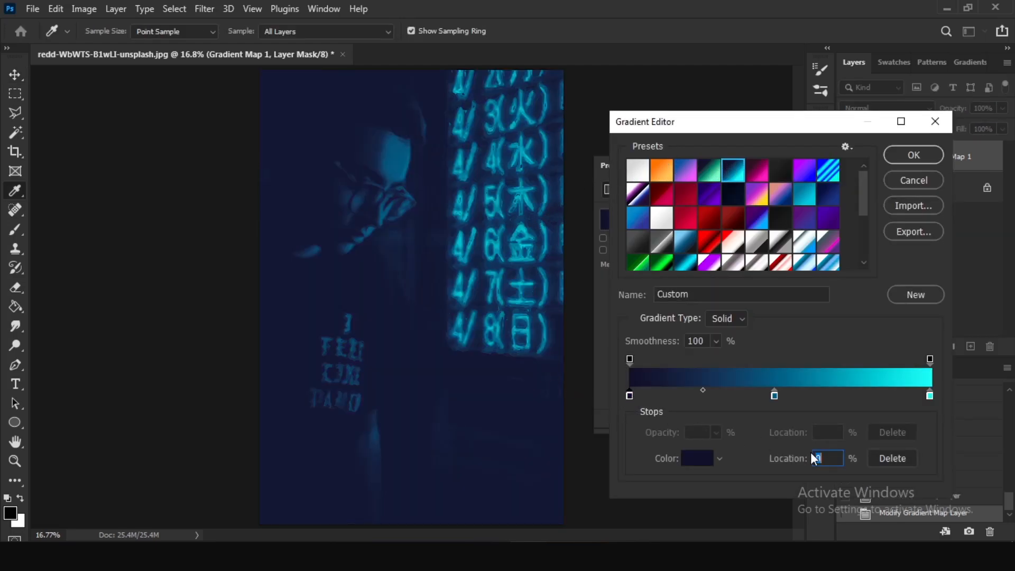
click(697, 459)
drag(418, 181, 417, 149)
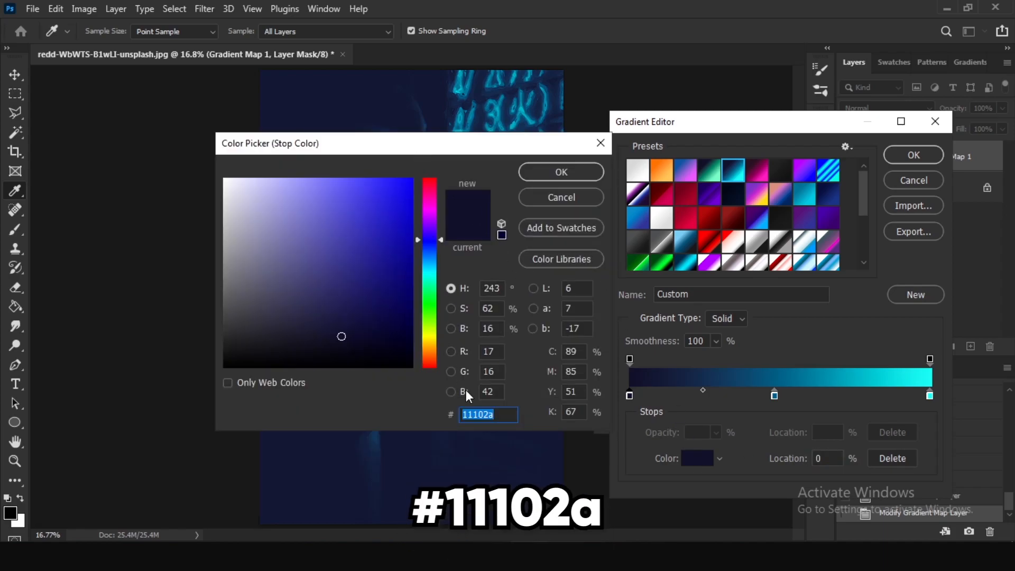
click(537, 201)
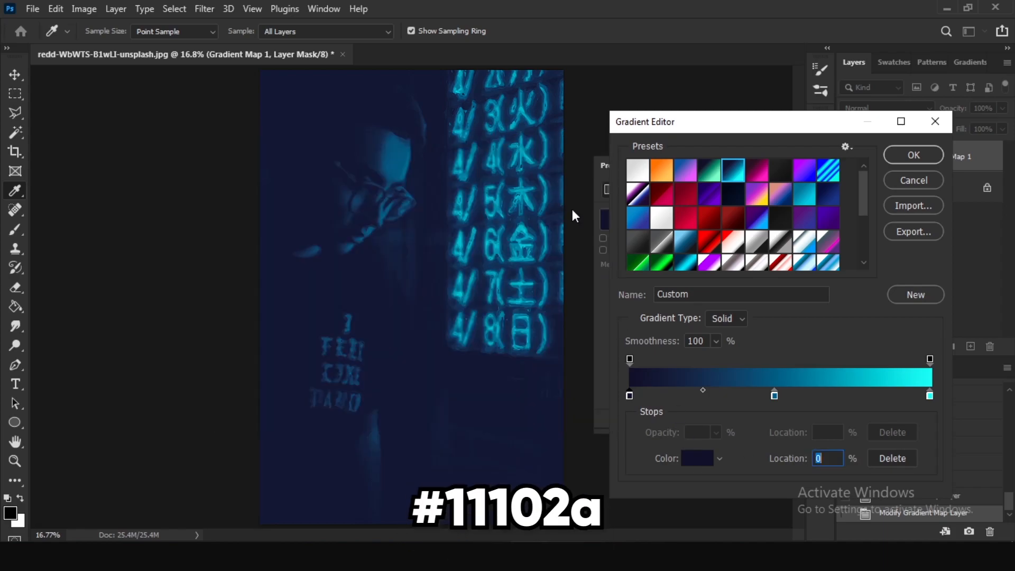
click(775, 395)
click(698, 459)
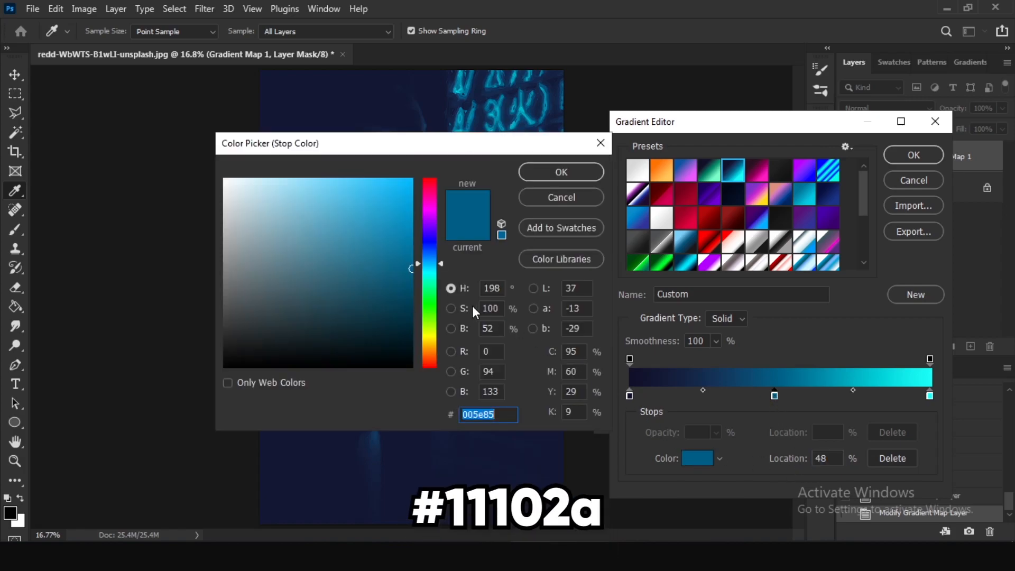
click(537, 197)
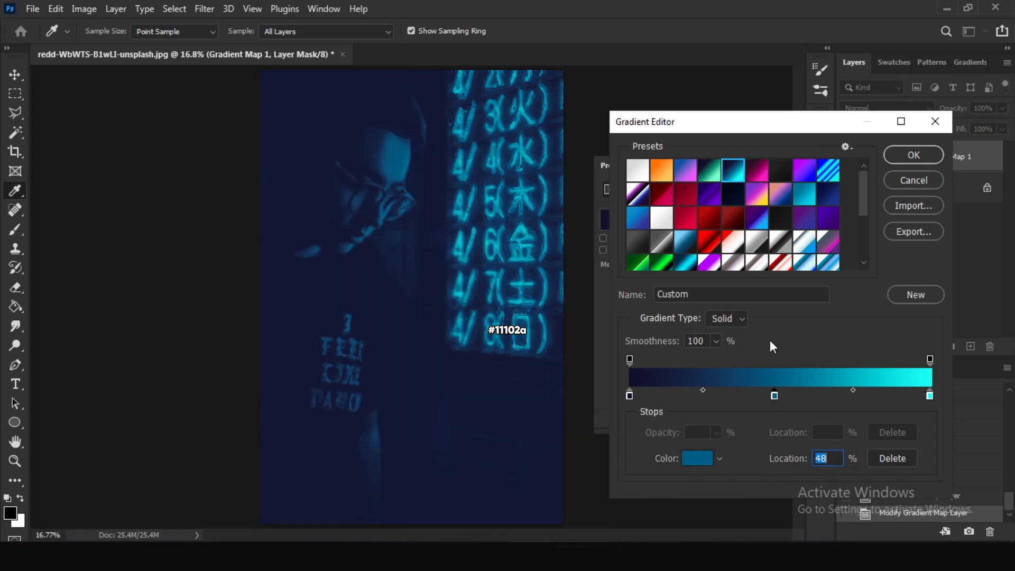
Confirm #19fff7 as the color of the gradient's end stop and accept the gradient for the adjustment layer.
click(930, 395)
click(693, 457)
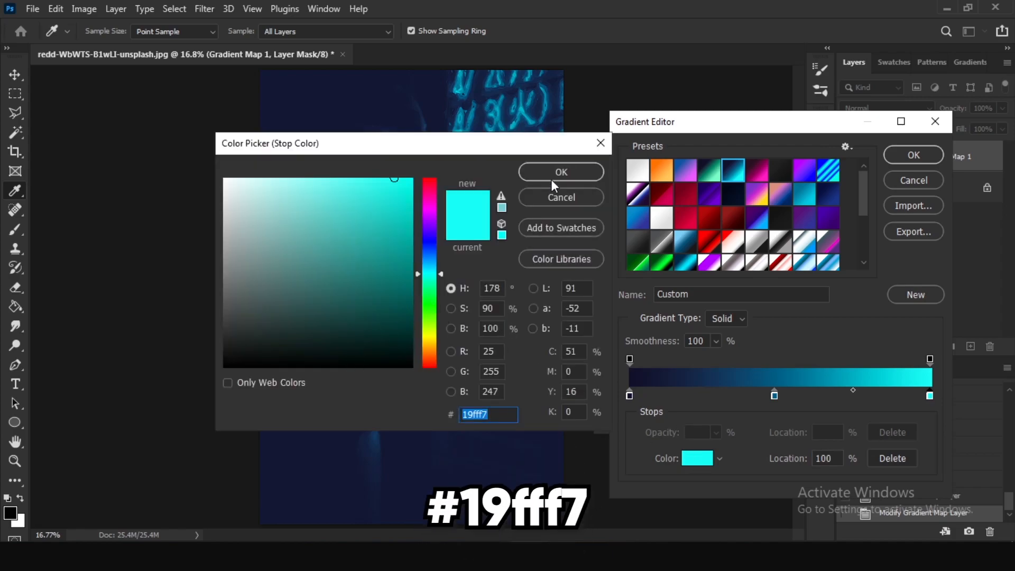
click(561, 173)
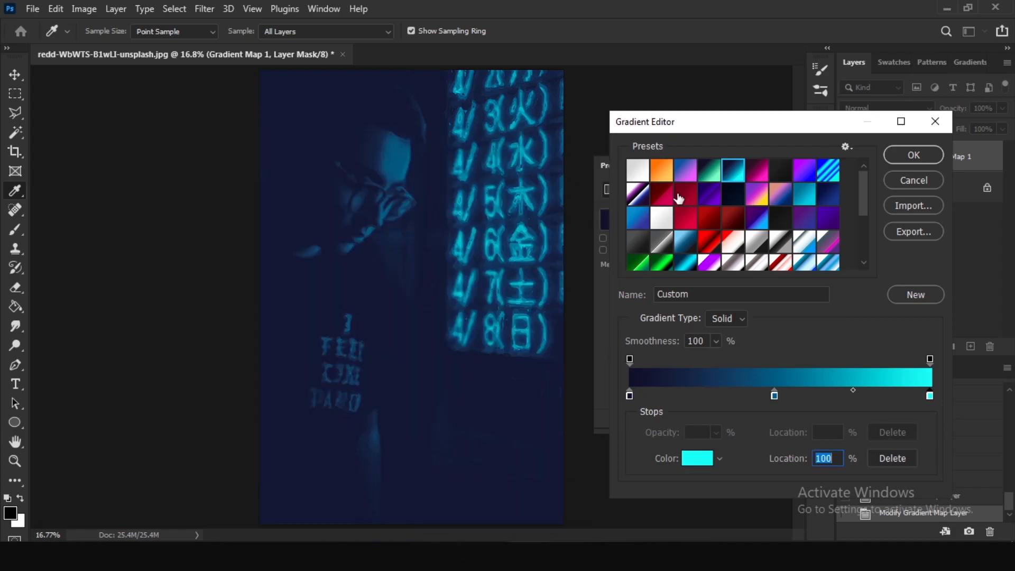
click(913, 155)
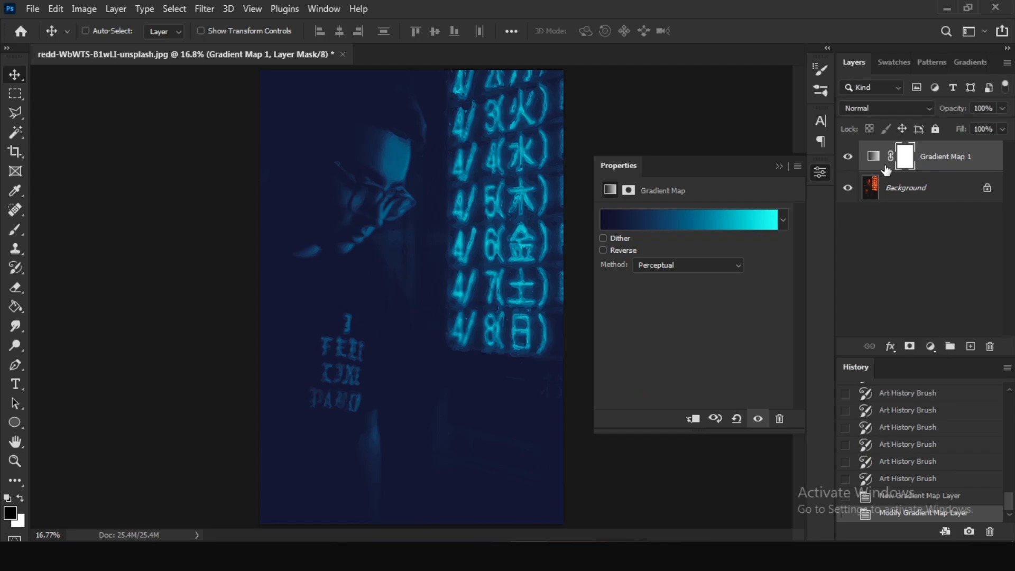
Clip the Gradient Map layer to the Background with a clipping mask.
alt+click(948, 168)
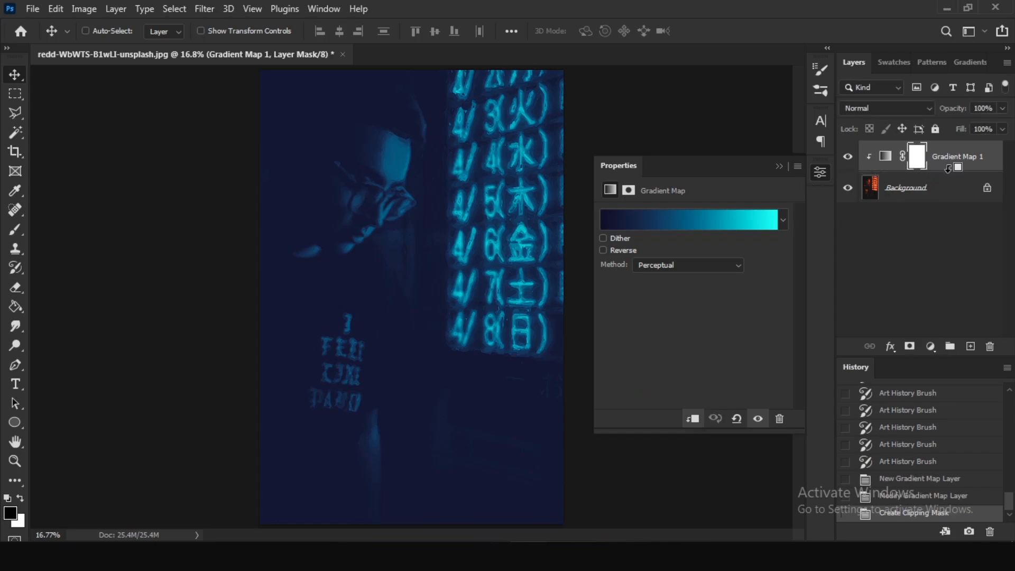
click(780, 168)
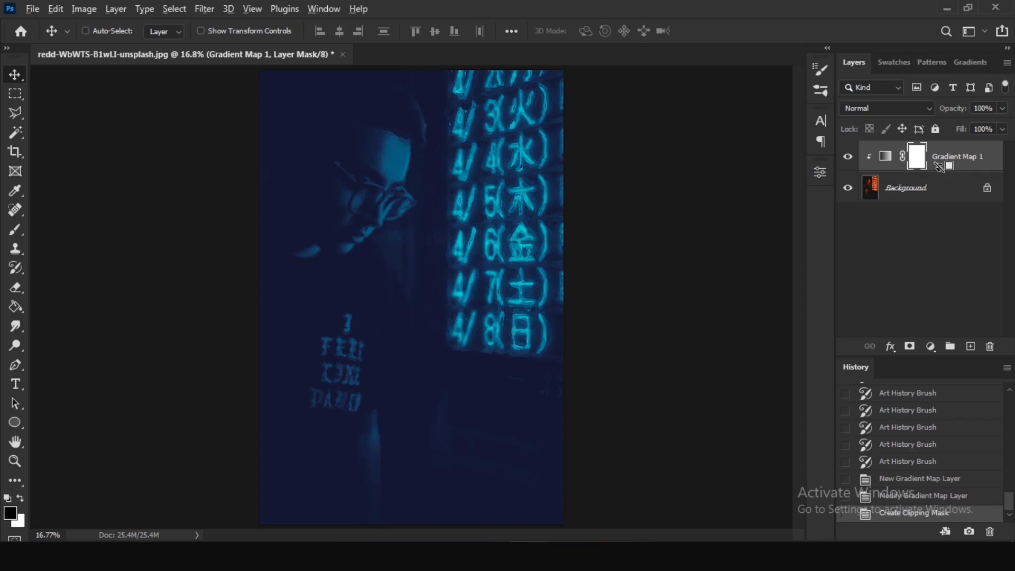
right_click(940, 168)
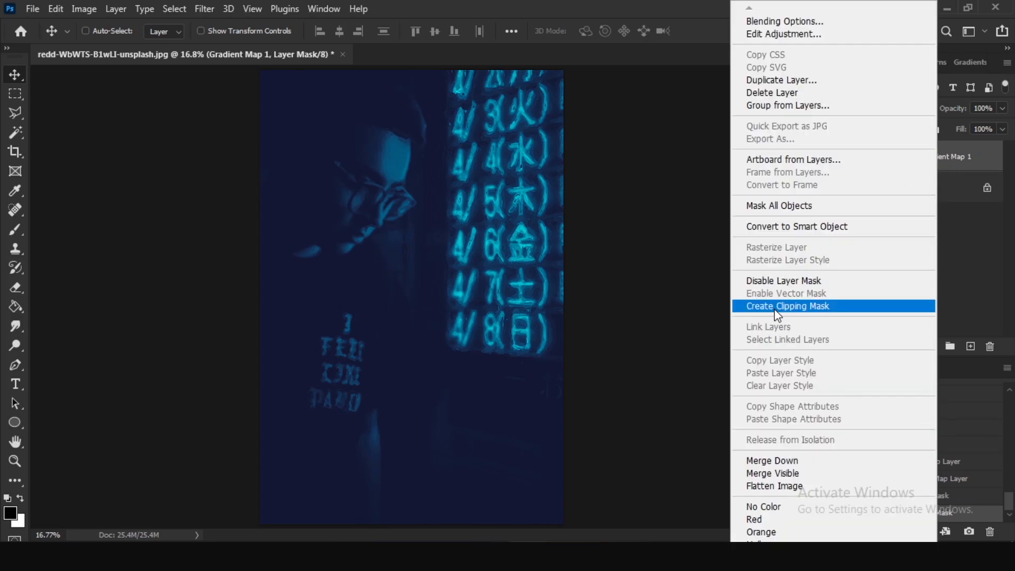
click(832, 308)
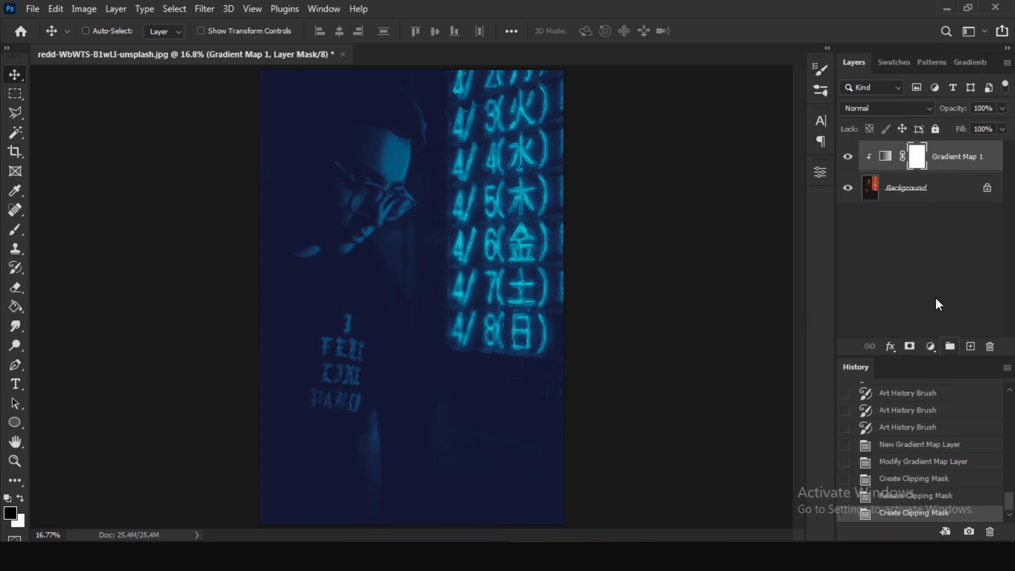
Add a Hue/Saturation adjustment layer above the Gradient Map, with Hue at -20 and Saturation at -3.
click(952, 155)
click(932, 347)
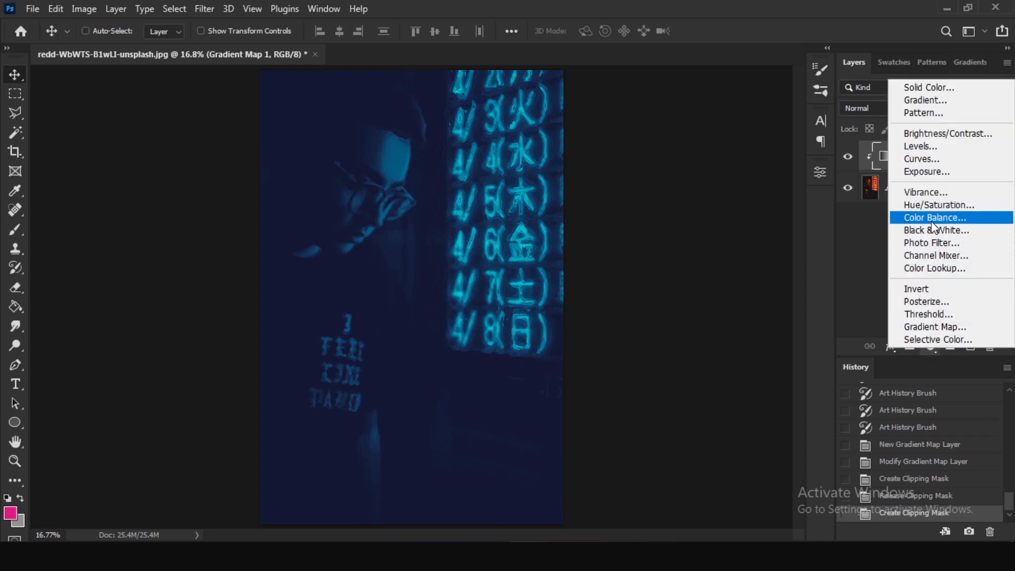
click(929, 205)
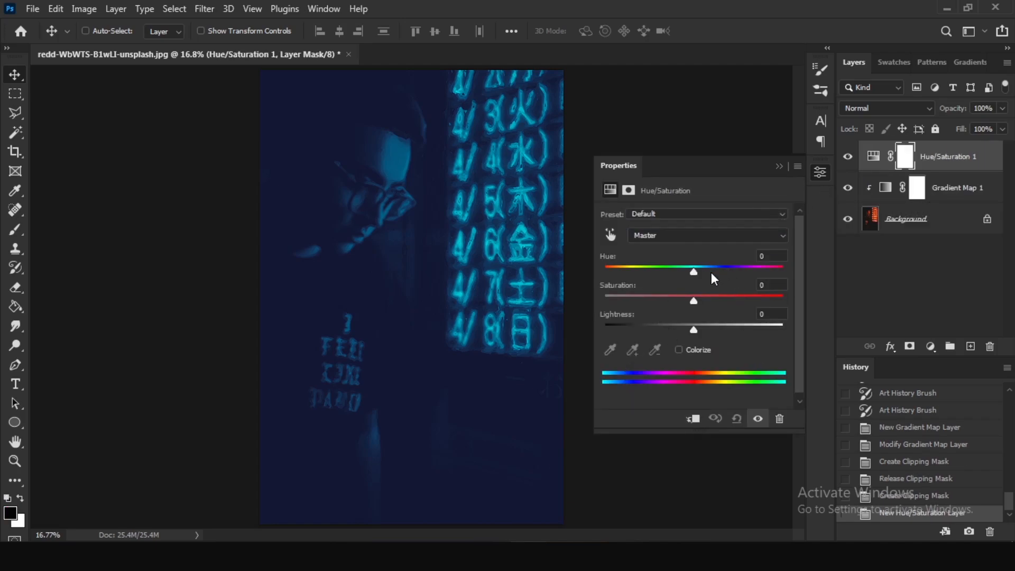
mouse_move(695, 268)
mouse_down()
mouse_move(613, 260)
mouse_move(676, 264)
mouse_up()
mouse_move(695, 297)
mouse_down()
mouse_move(750, 297)
mouse_move(691, 307)
mouse_up()
click(770, 285)
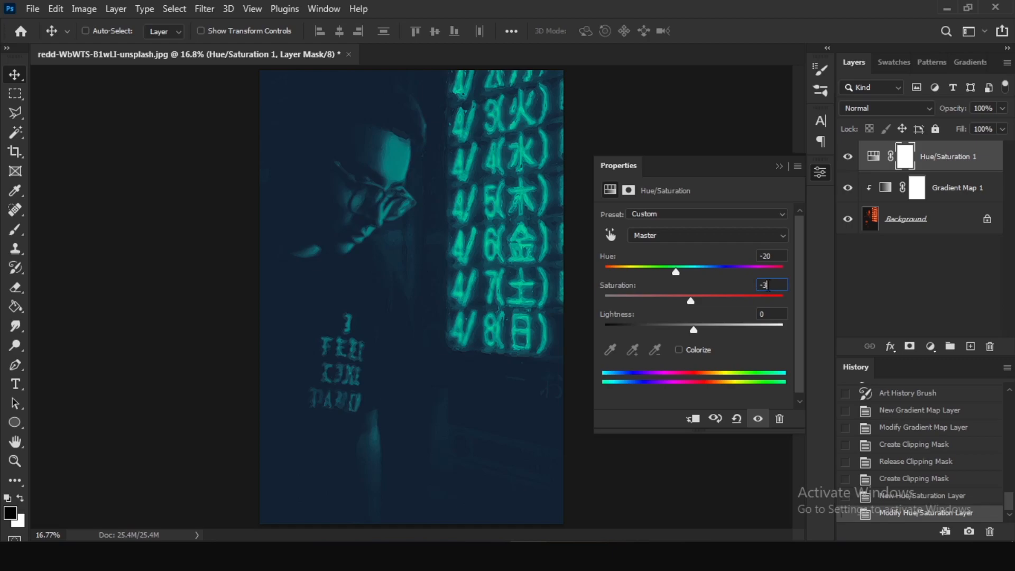
Set the Hue/Saturation layer's Hue to -9 and its Saturation to 0.
mouse_move(680, 265)
mouse_down()
mouse_move(776, 265)
mouse_move(677, 268)
mouse_move(686, 268)
mouse_up()
drag(676, 271, 687, 272)
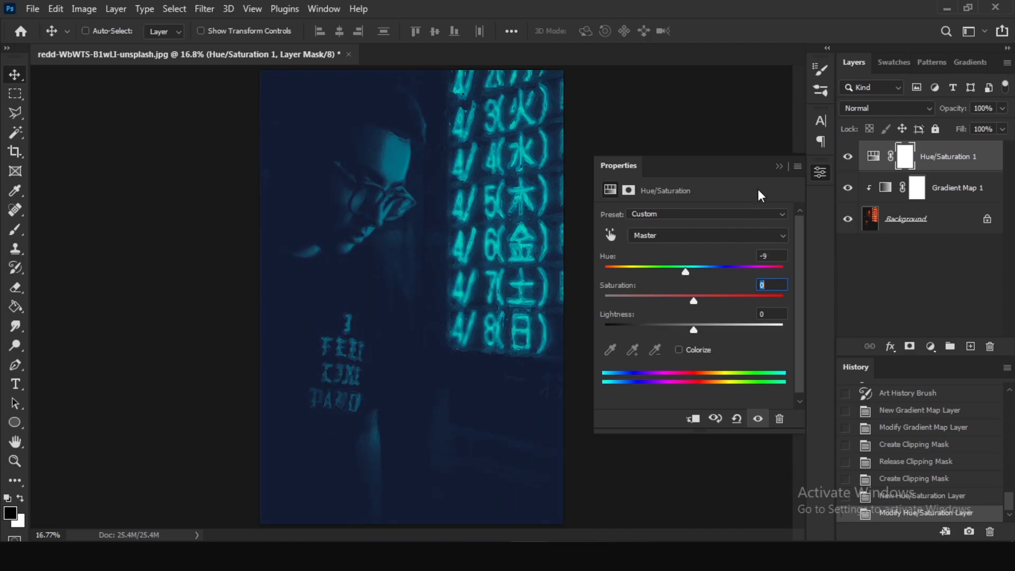
click(779, 167)
Darken the Gradient Map's starting stop to a near-black navy of about #0e0d1e, accept the gradient and deselect the layers.
click(859, 186)
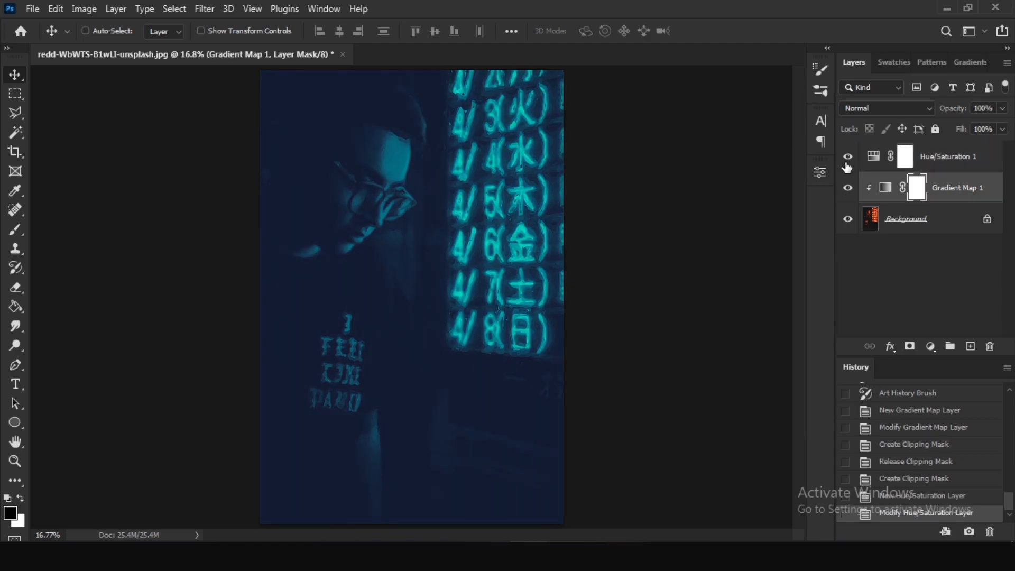
click(820, 173)
click(618, 224)
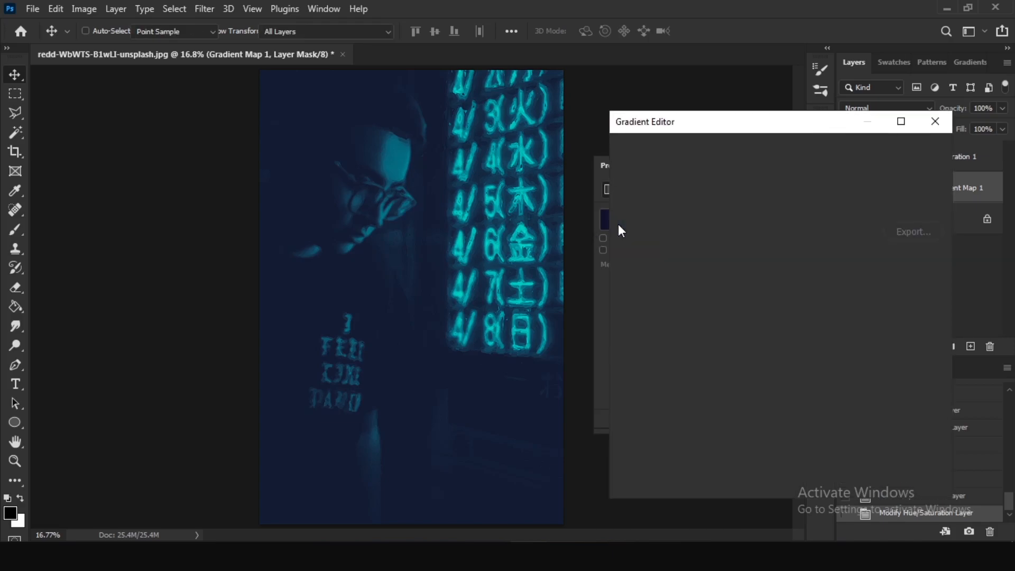
click(630, 395)
click(689, 459)
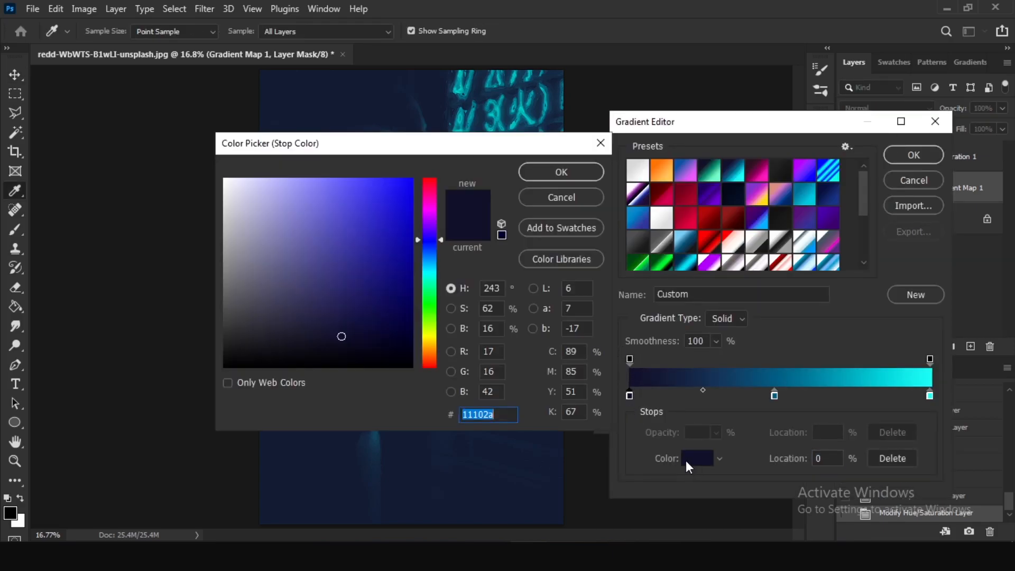
drag(385, 146, 725, 138)
mouse_move(689, 327)
mouse_down()
mouse_move(671, 370)
mouse_move(676, 279)
mouse_move(672, 339)
mouse_up()
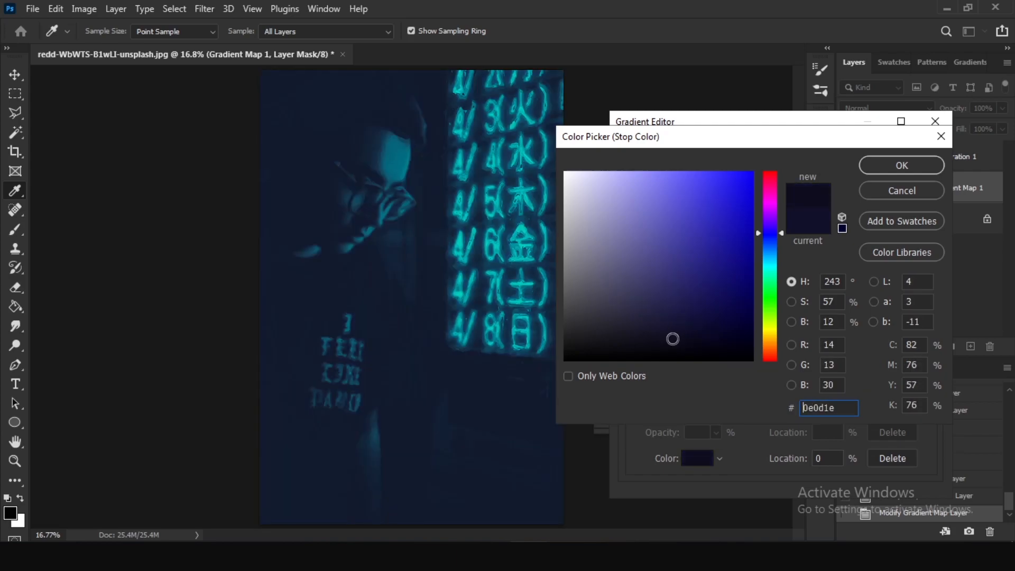
drag(772, 234, 771, 236)
click(878, 166)
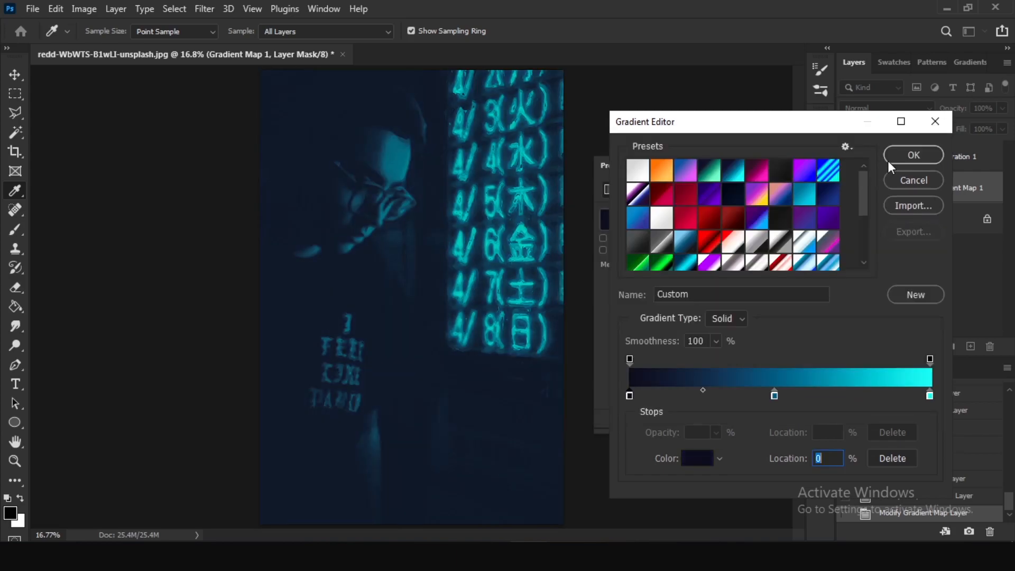
click(889, 157)
click(777, 169)
click(933, 285)
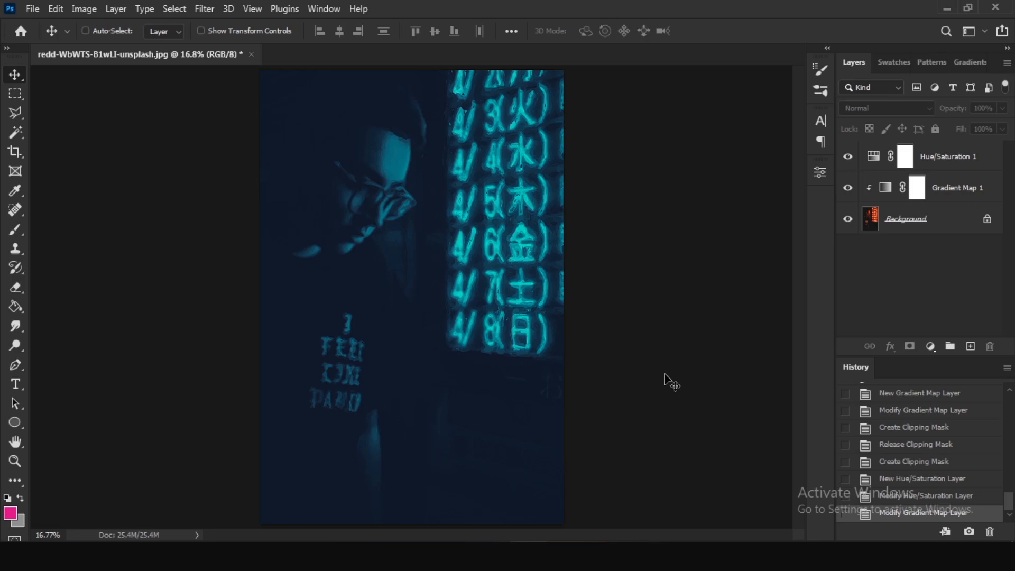
Compare the original photo with the finished painting through the document history, ending on the latest state.
drag(1010, 501, 994, 532)
click(910, 393)
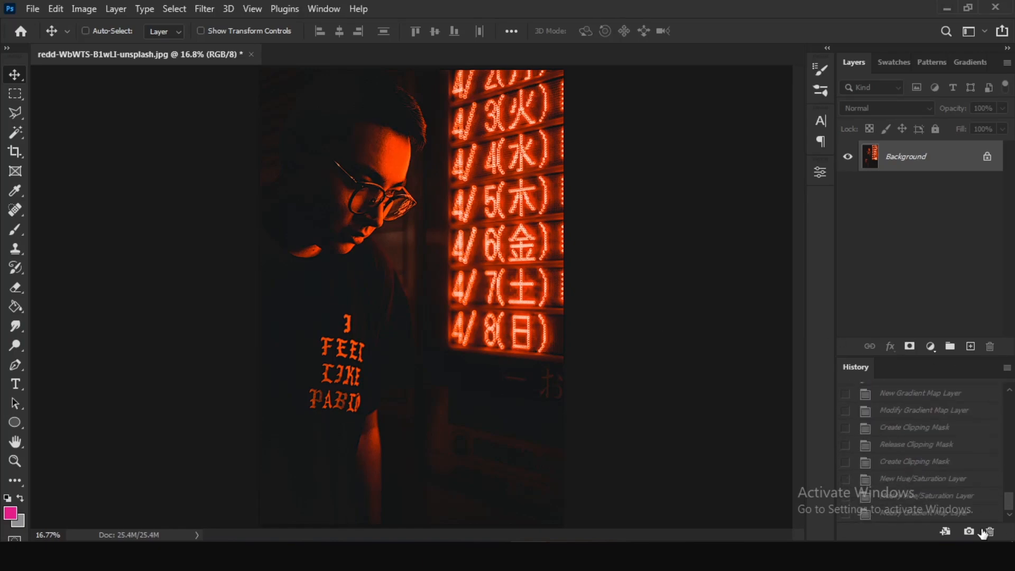
click(923, 515)
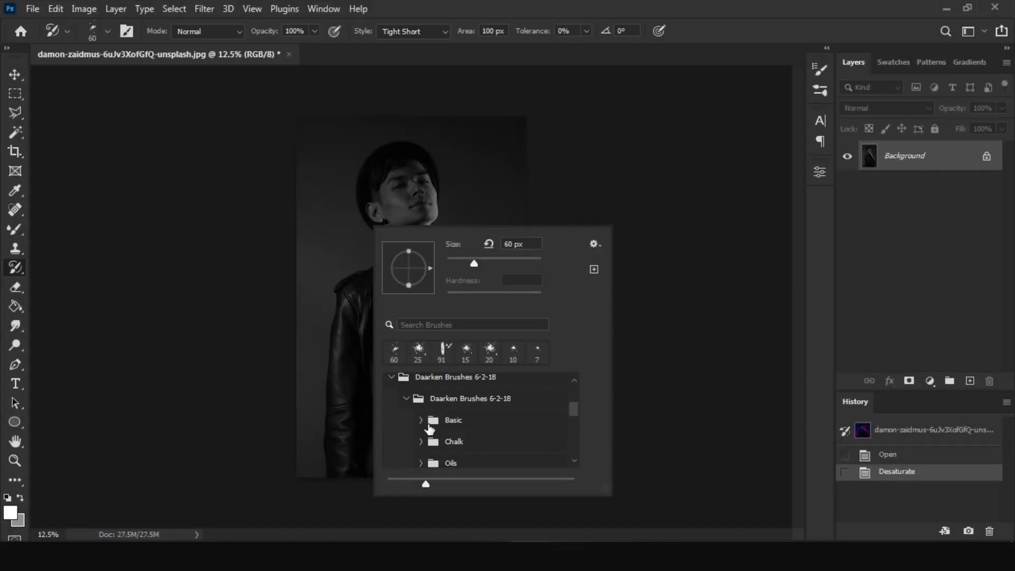
Paint broad Art History Brush strokes over the head and jacket in the desaturated second portrait.
drag(381, 159, 439, 233)
mouse_move(325, 466)
mouse_down()
mouse_move(332, 378)
mouse_move(461, 362)
mouse_up()
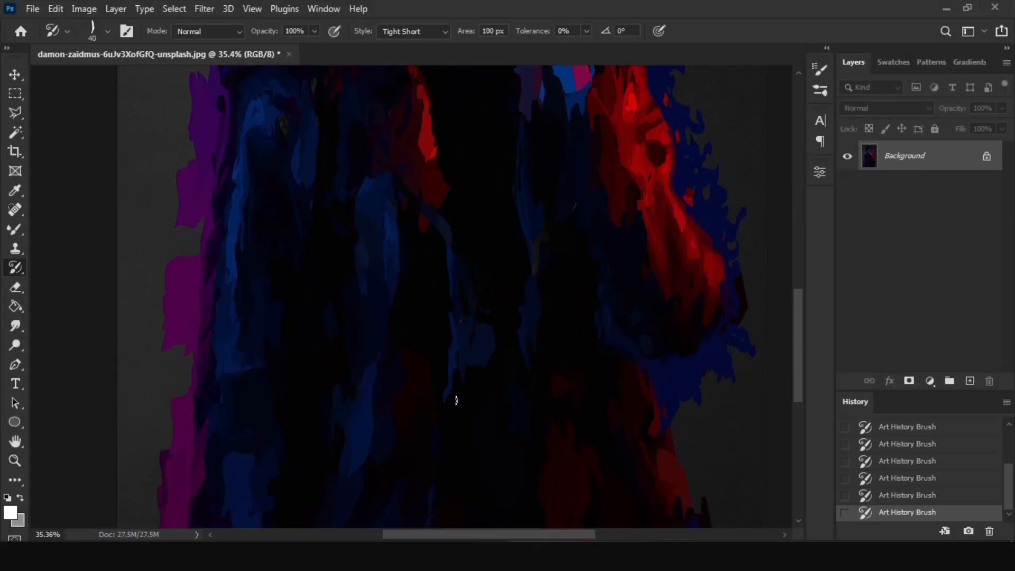
mouse_move(455, 399)
mouse_down()
mouse_move(239, 494)
mouse_move(337, 373)
mouse_move(230, 119)
mouse_up()
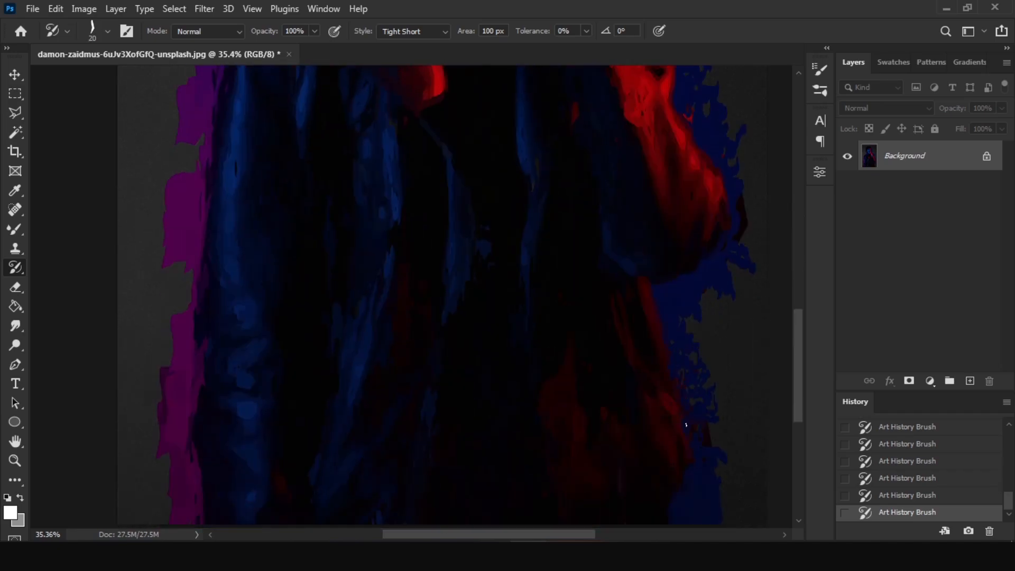
Refine the collar, jacket folds and sleeve with a 30 px Art History Brush.
right_click(472, 265)
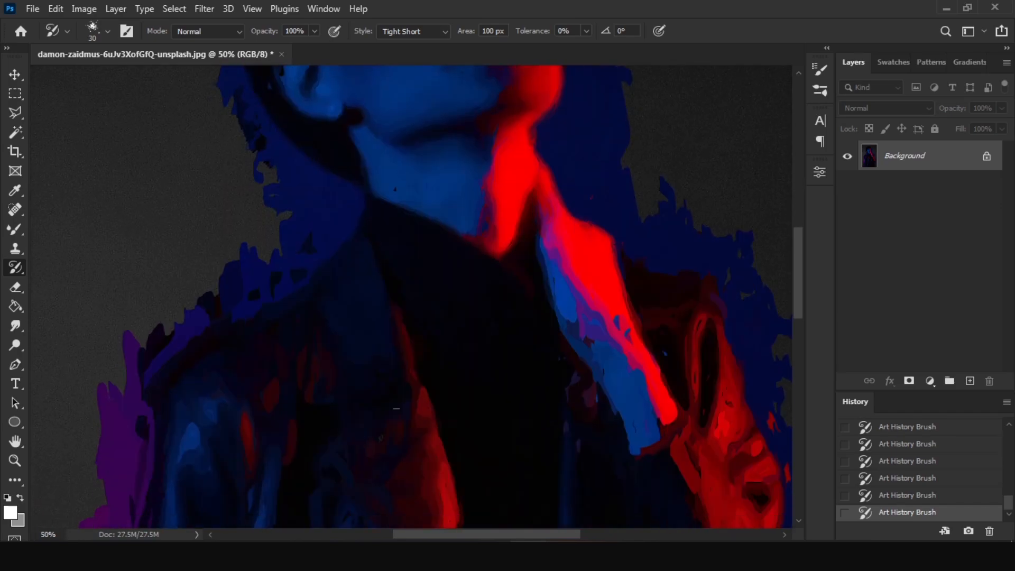
drag(397, 409, 404, 294)
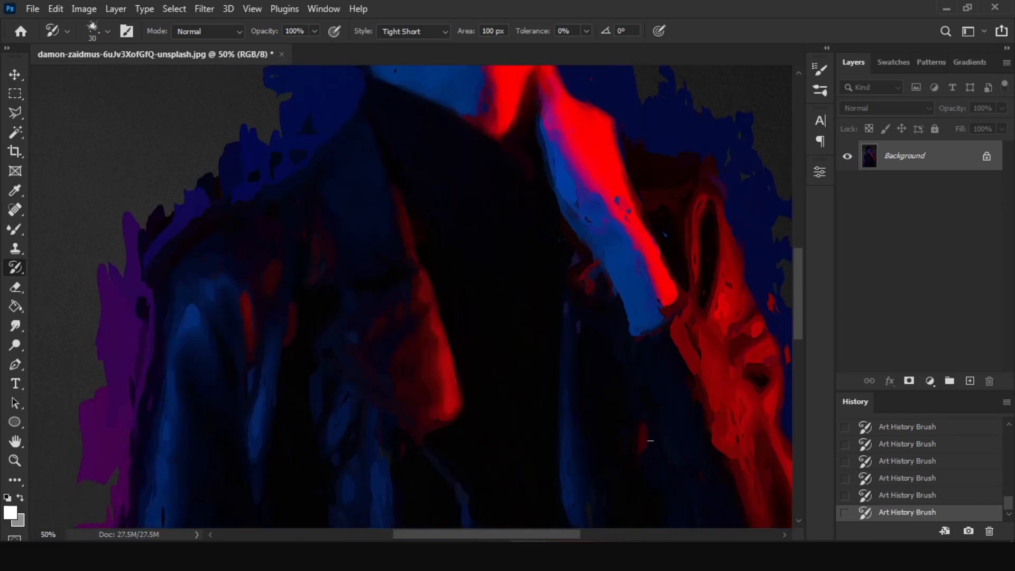
drag(645, 442, 453, 220)
drag(682, 386, 655, 184)
drag(512, 458, 385, 239)
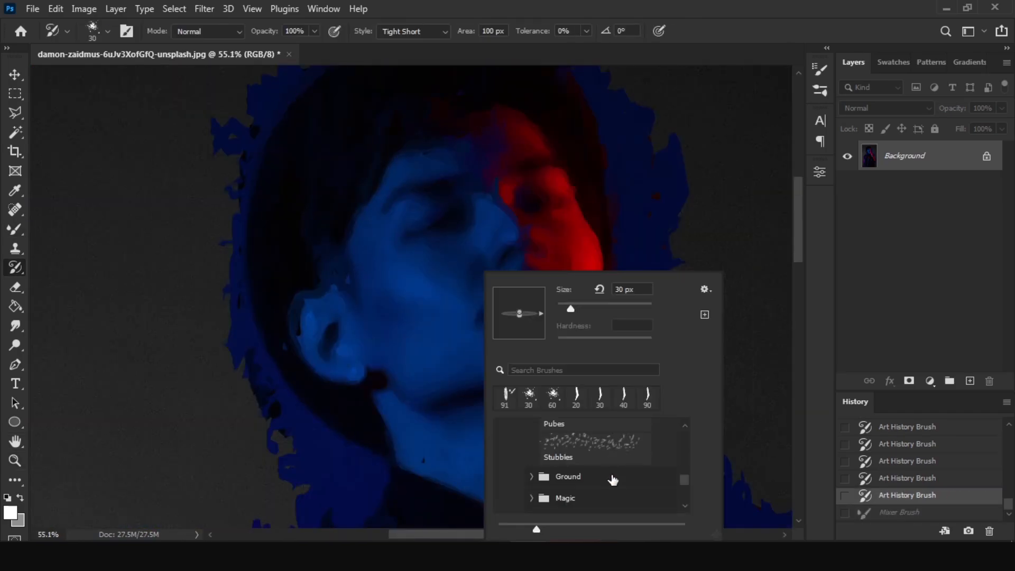